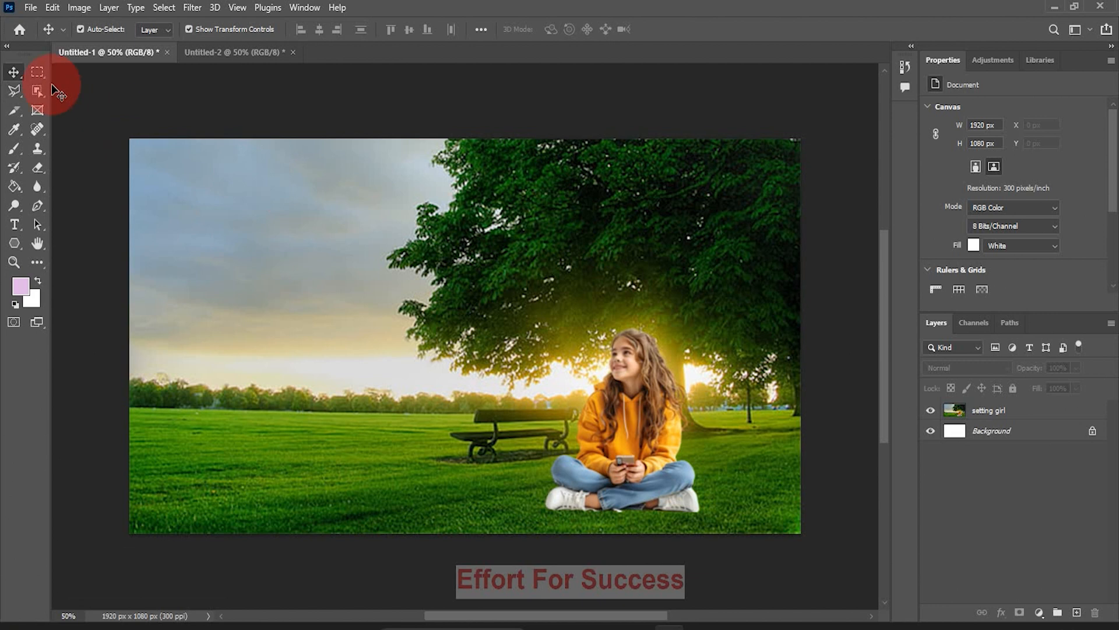
pyautogui.press('l')
pyautogui.press('l')
pyautogui.press('l')
pyautogui.press('l')
pyautogui.press('l')
pyautogui.press('l')
pyautogui.press('l')
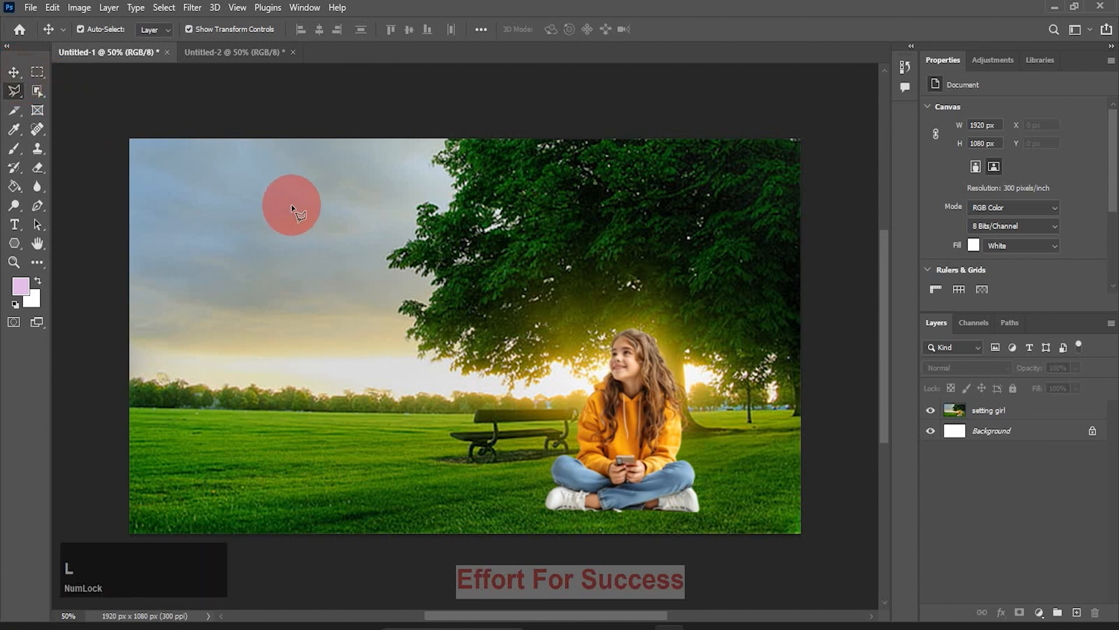
pyautogui.press('Num_Lock')
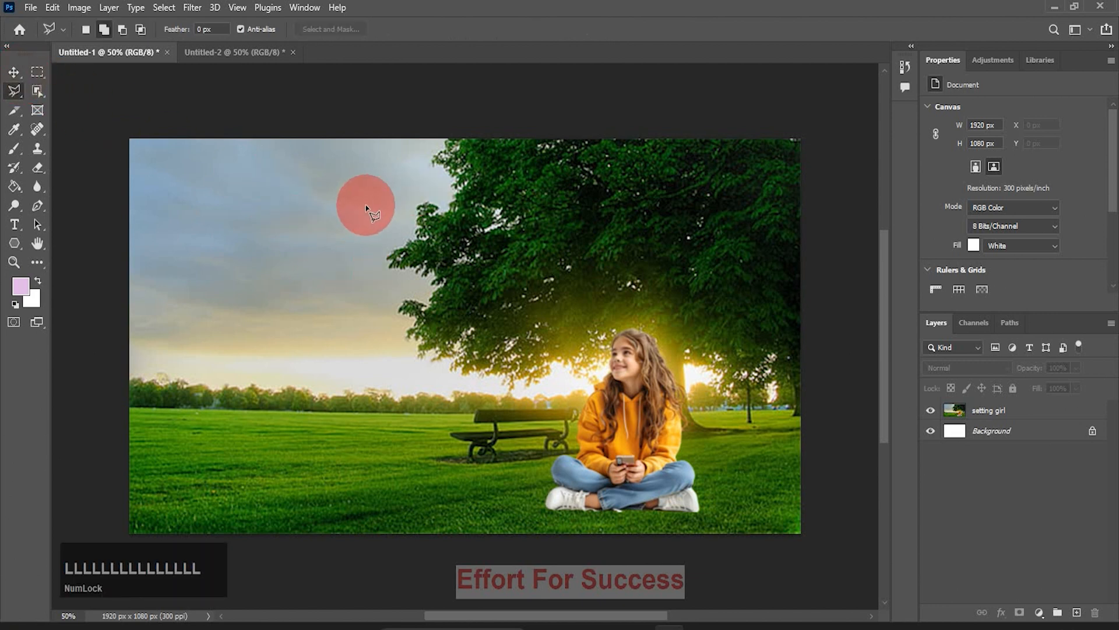
pyautogui.press('v')
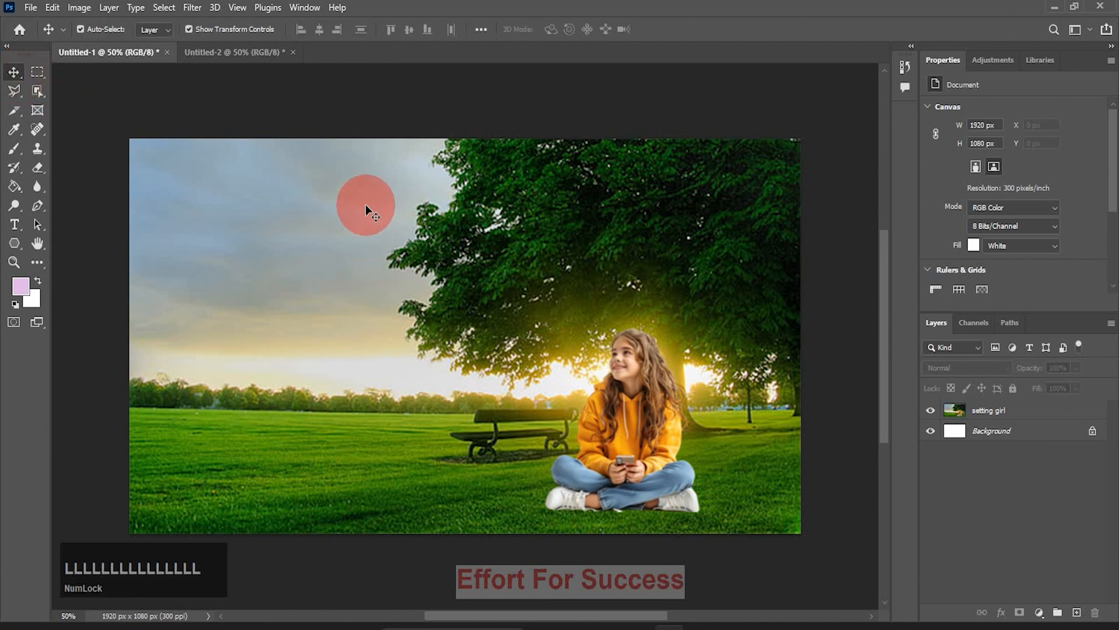
pyautogui.click(22, 93)
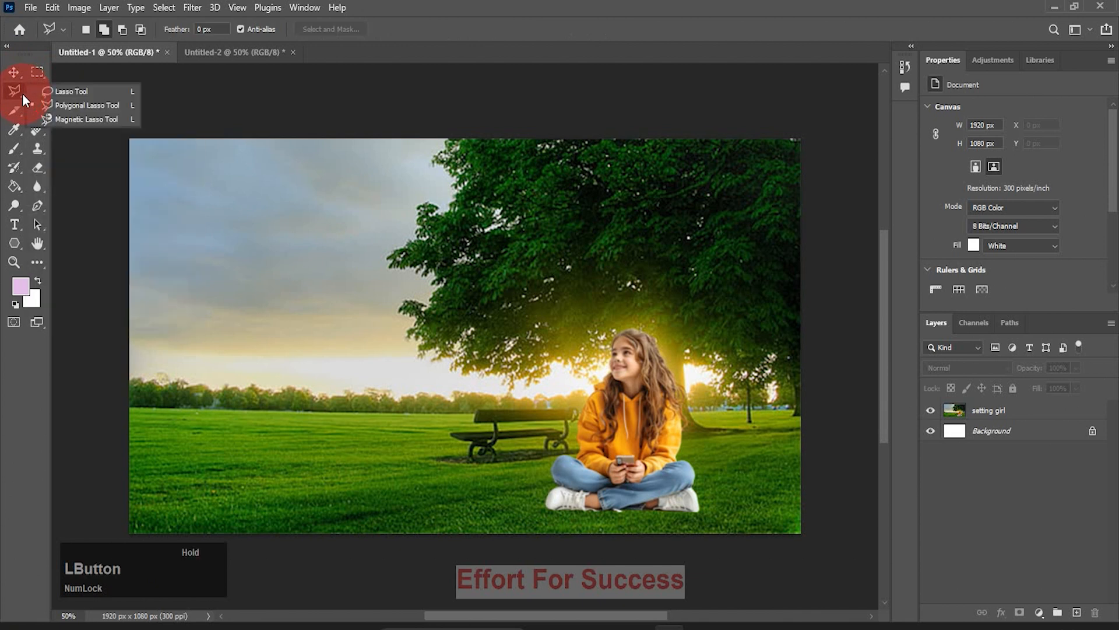
pyautogui.click(71, 118)
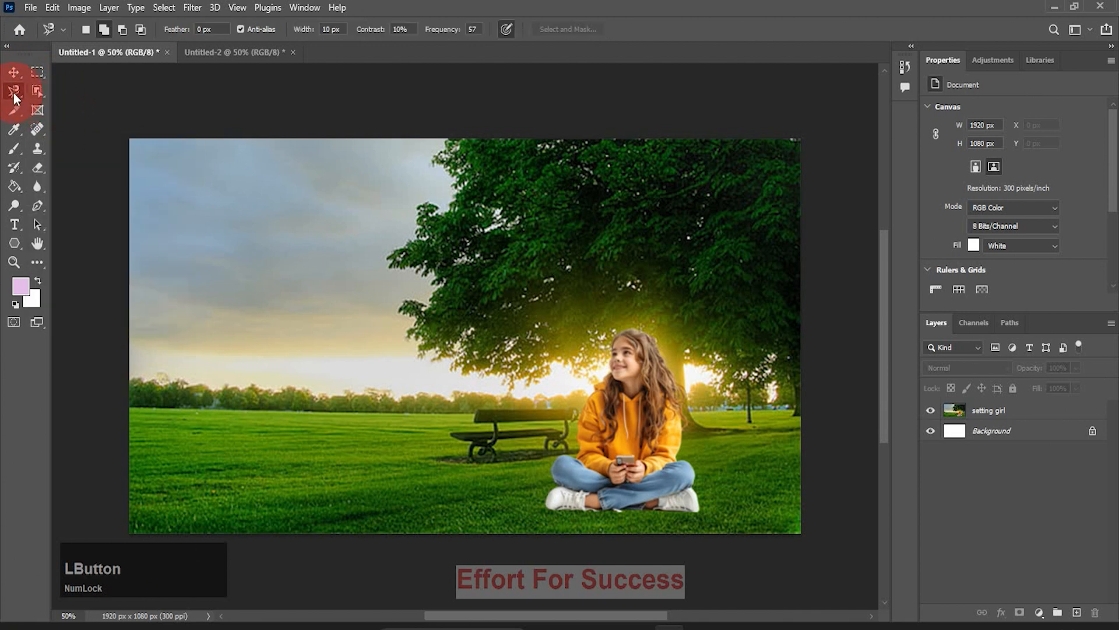
pyautogui.click(14, 148)
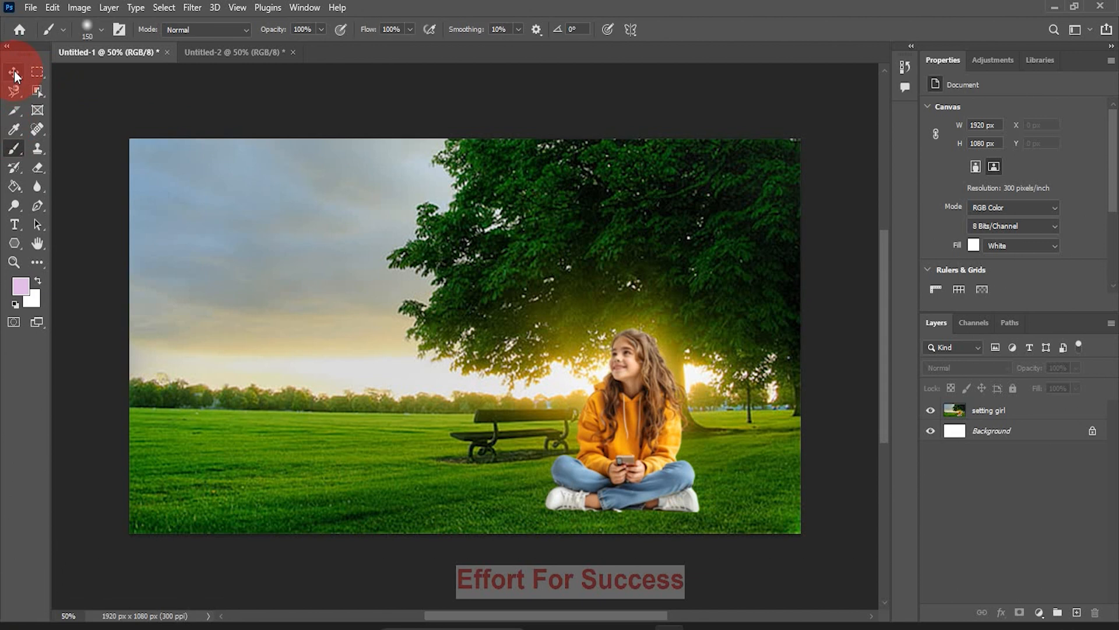
pyautogui.click(14, 71)
# Select the setting girl layer and activate the freehand Lasso tool.
pyautogui.click(287, 228)
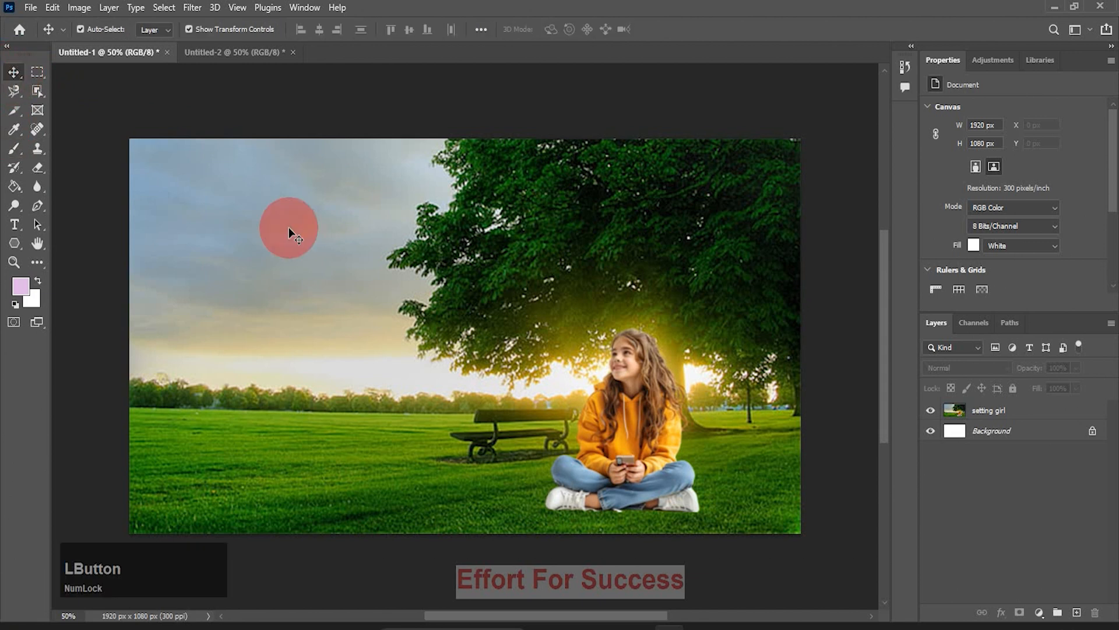
pyautogui.press('l')
pyautogui.press('l')
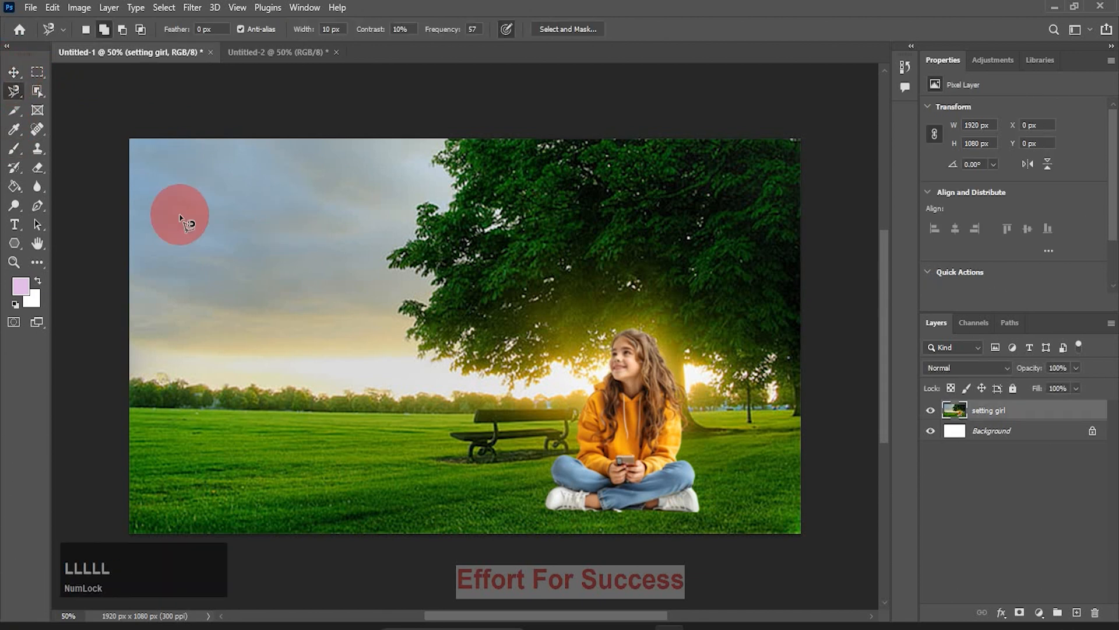
pyautogui.press('l')
pyautogui.press('l')
pyautogui.press('l')
pyautogui.press('l')
pyautogui.press('l')
pyautogui.press('l')
pyautogui.press('l')
pyautogui.press('l')
pyautogui.press('l')
pyautogui.press('l')
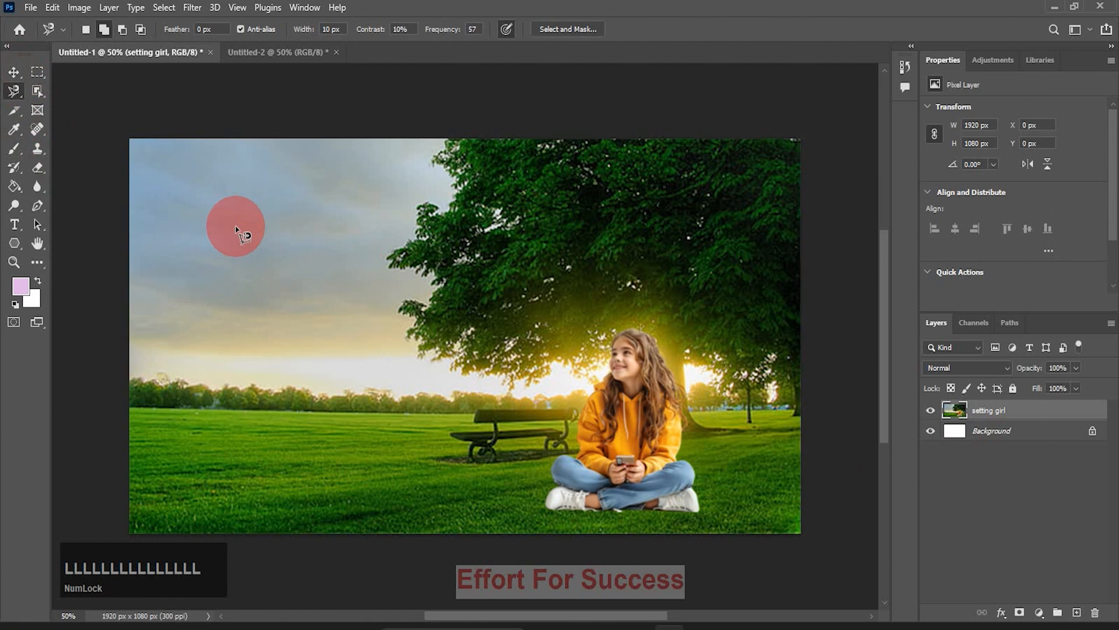
pyautogui.click(17, 93)
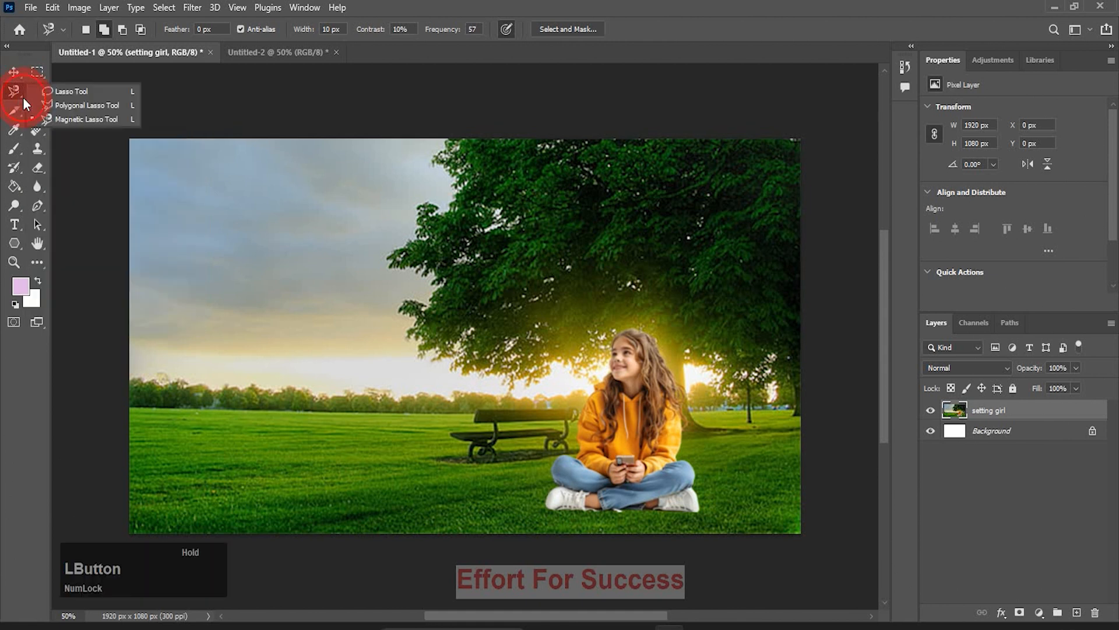
pyautogui.click(59, 91)
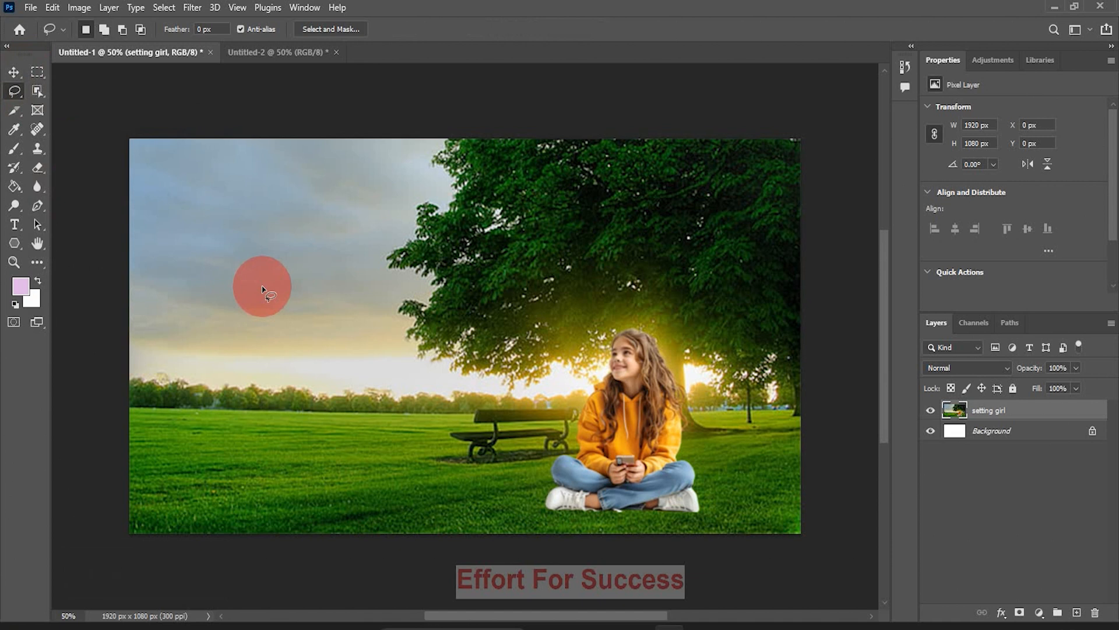
# Draw a trial freehand lasso selection across the sky, the tree's edge and the grass, and deselect it.
pyautogui.moveTo(289, 305)
pyautogui.mouseDown()
pyautogui.moveTo(290, 270)
pyautogui.moveTo(447, 282)
pyautogui.moveTo(380, 349)
pyautogui.moveTo(359, 493)
pyautogui.moveTo(338, 492)
pyautogui.mouseUp()
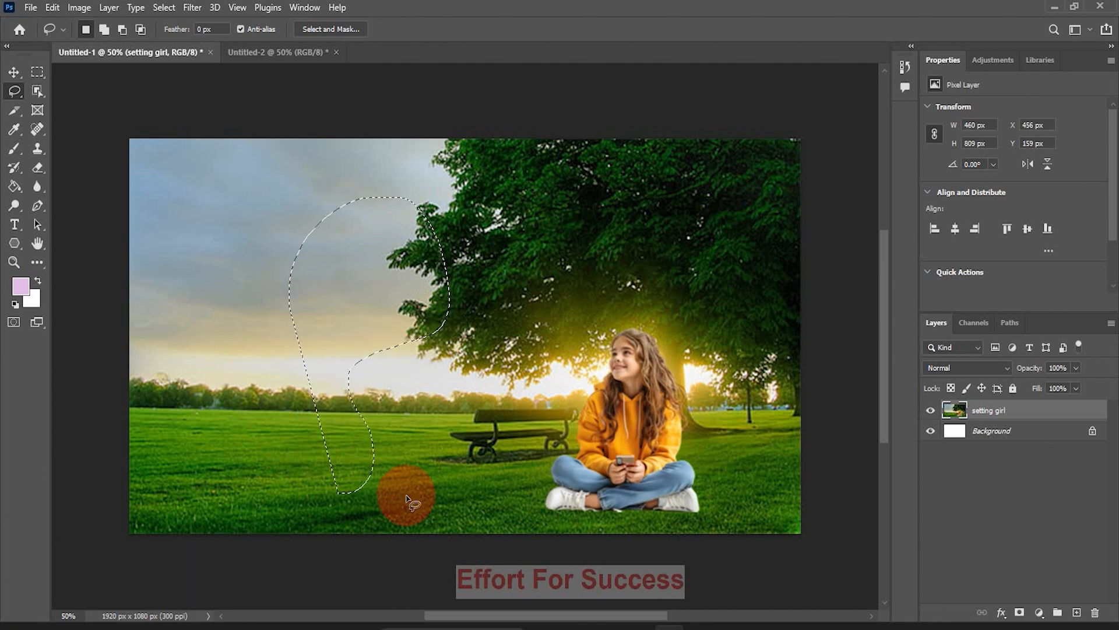
pyautogui.hotkey('ctrl', 'd')
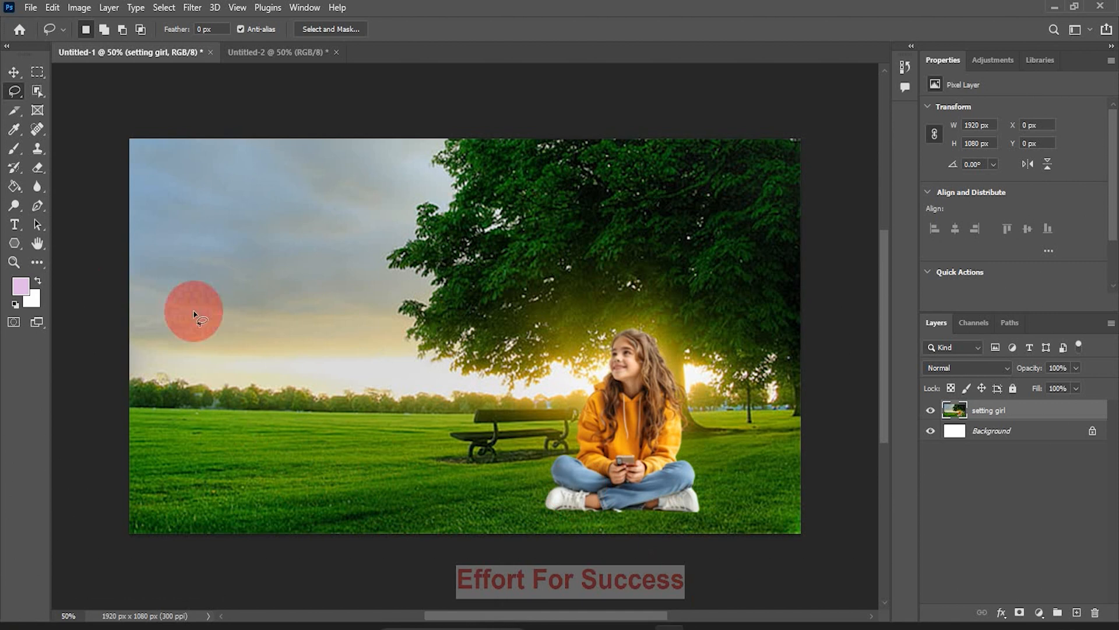
# Select the girl's white shoe nearest the bench with a freehand Lasso outline about 115 × 67 px.
pyautogui.click(9, 262)
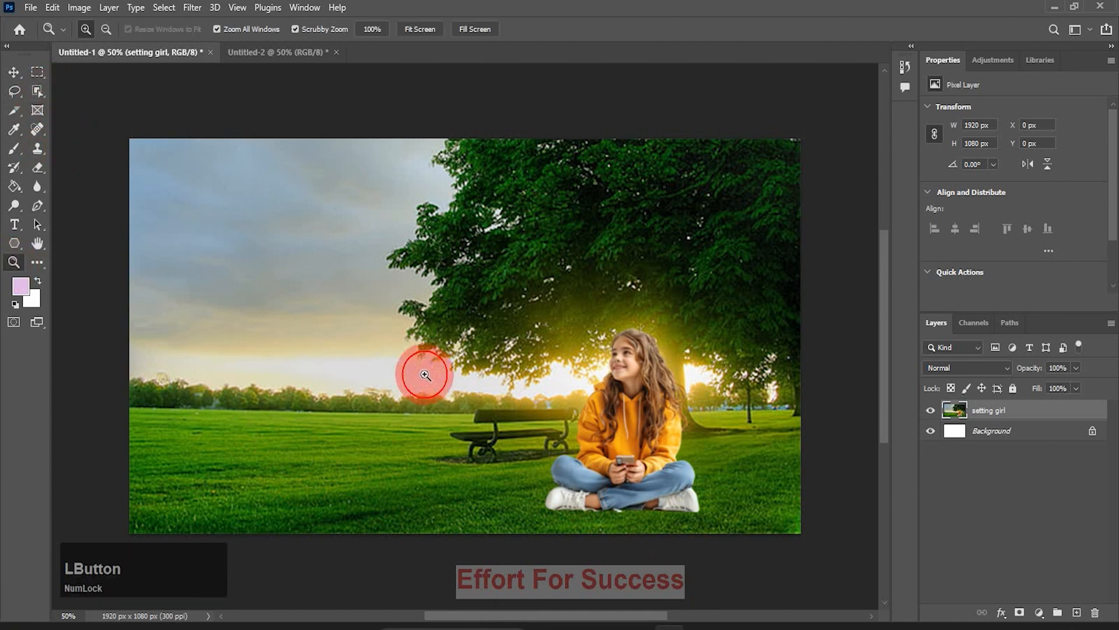
pyautogui.click(644, 413)
pyautogui.press('h')
pyautogui.moveTo(555, 457)
pyautogui.mouseDown()
pyautogui.moveTo(525, 392)
pyautogui.moveTo(533, 403)
pyautogui.mouseUp()
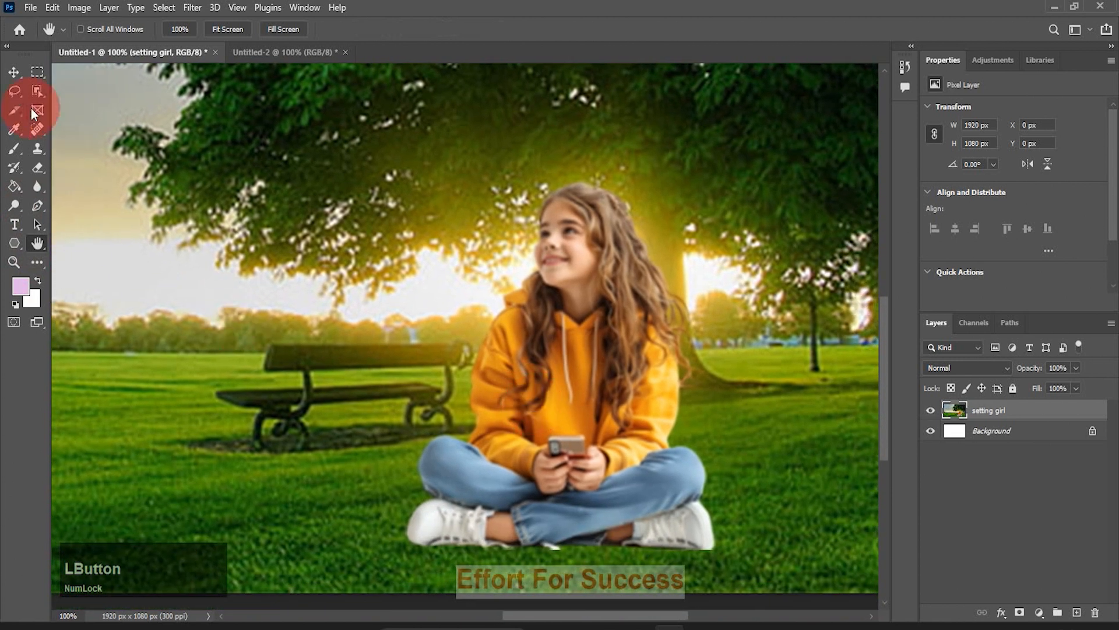
pyautogui.click(16, 98)
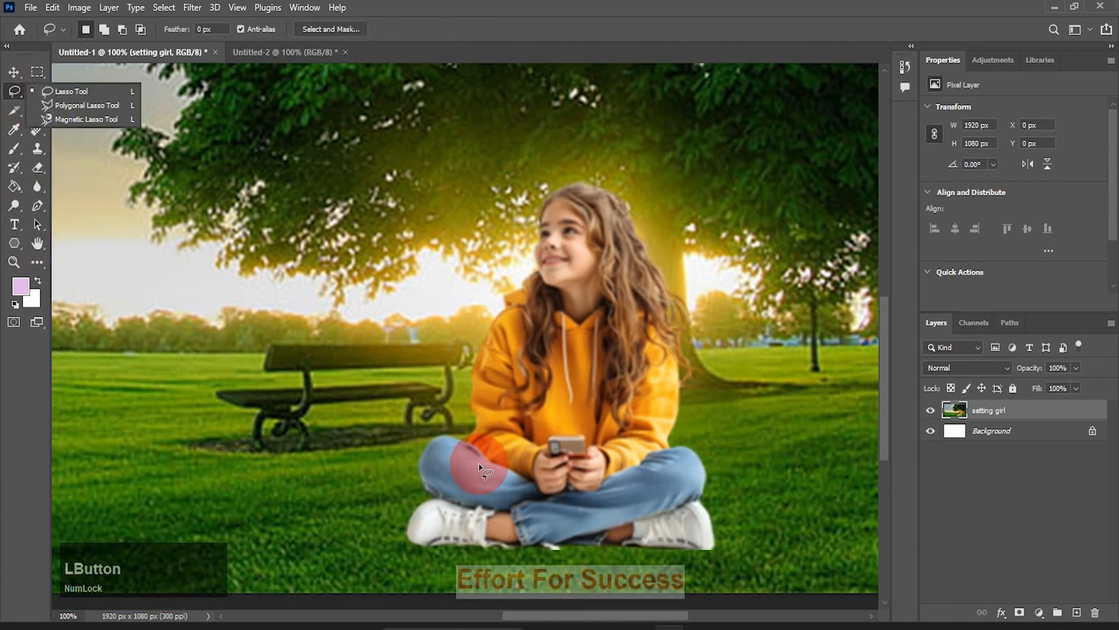
pyautogui.moveTo(474, 460)
pyautogui.mouseDown()
pyautogui.moveTo(416, 511)
pyautogui.moveTo(438, 500)
pyautogui.mouseUp()
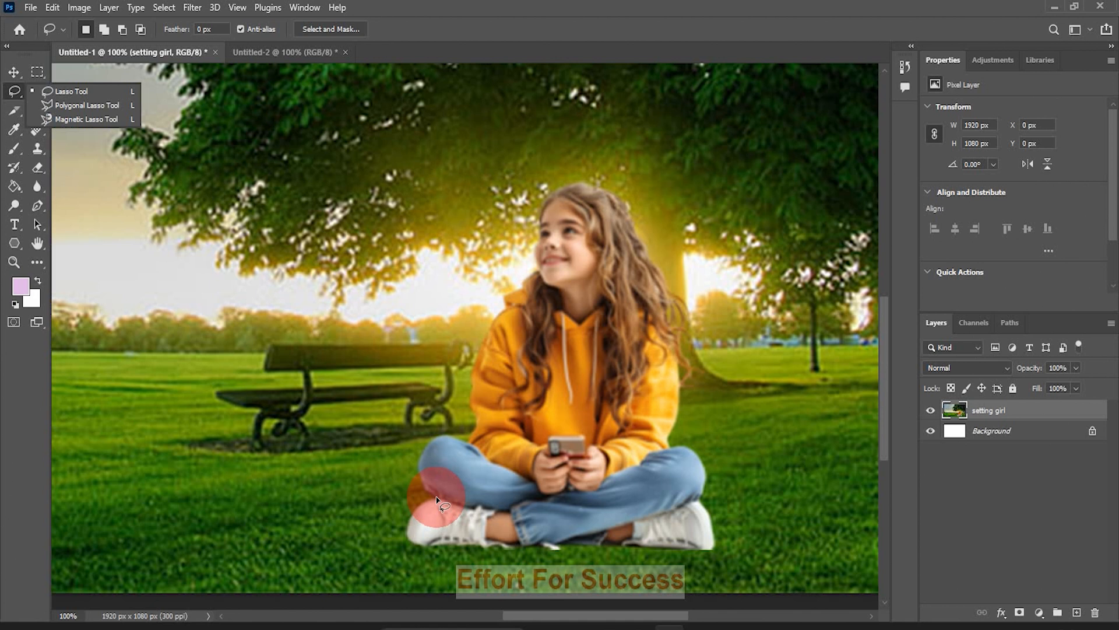
pyautogui.click(427, 511)
pyautogui.moveTo(442, 499)
pyautogui.mouseDown()
pyautogui.moveTo(409, 521)
pyautogui.moveTo(412, 543)
pyautogui.moveTo(462, 545)
pyautogui.moveTo(486, 528)
pyautogui.moveTo(475, 502)
pyautogui.moveTo(443, 505)
pyautogui.mouseUp()
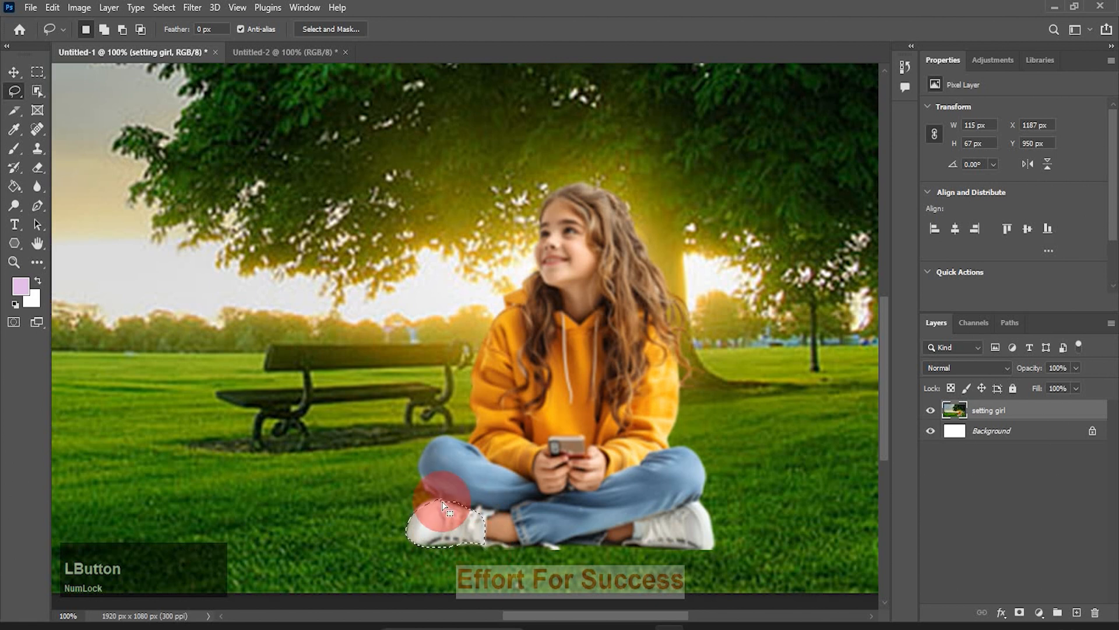
# Add the girl's bent knee above the selected shoe to the lasso selection.
pyautogui.click(87, 31)
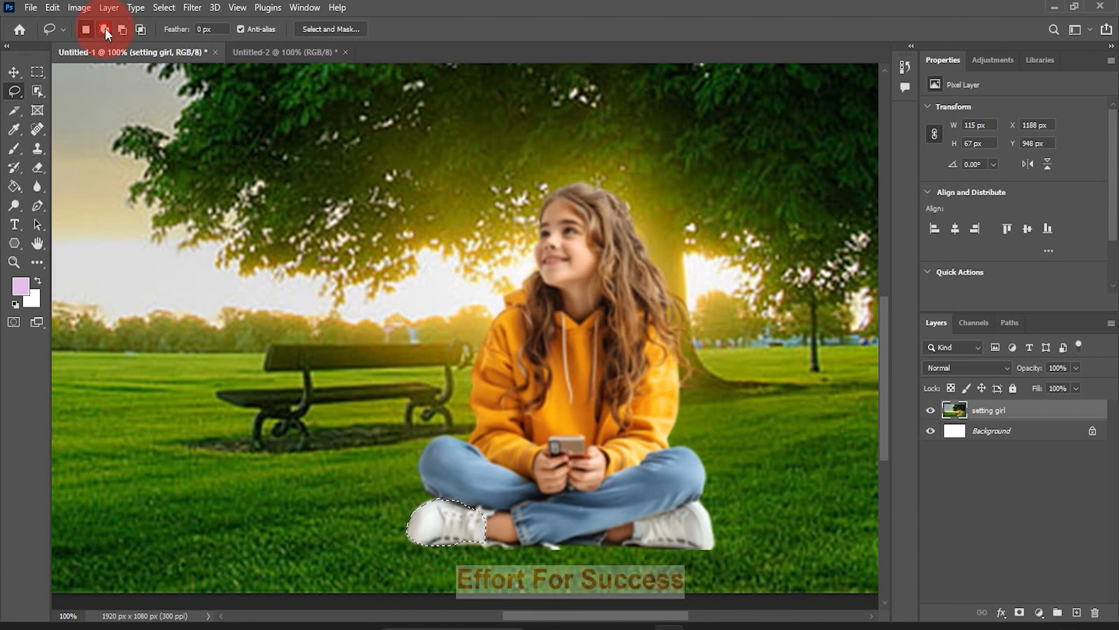
pyautogui.click(105, 29)
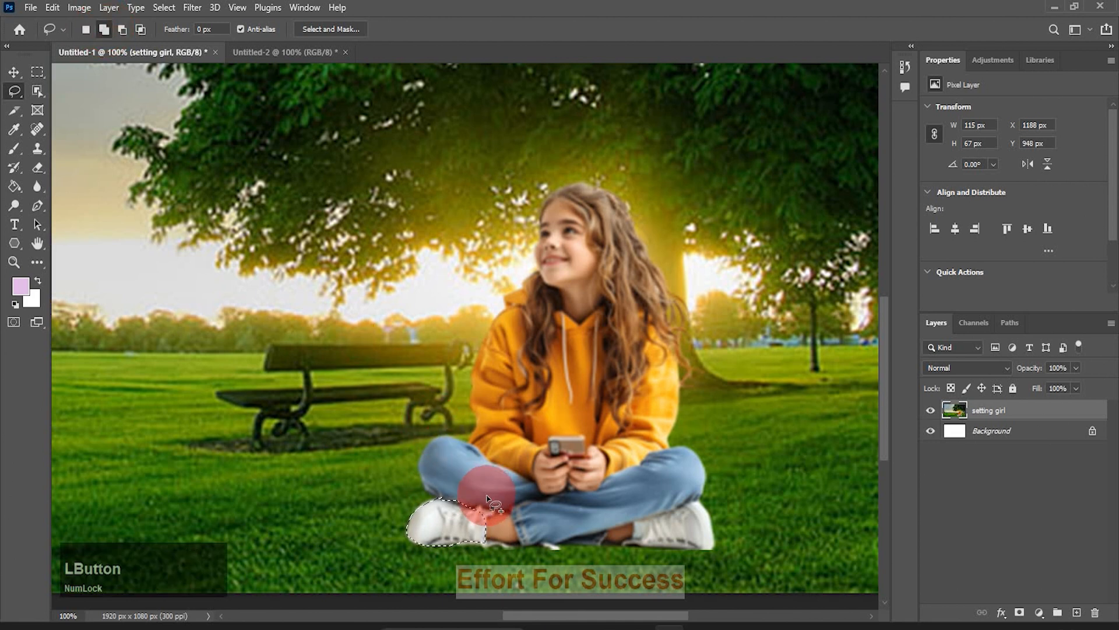
pyautogui.moveTo(482, 511); pyautogui.dragTo(483, 511)
pyautogui.moveTo(425, 488)
pyautogui.mouseDown()
pyautogui.moveTo(428, 442)
pyautogui.moveTo(464, 438)
pyautogui.moveTo(495, 461)
pyautogui.moveTo(484, 510)
pyautogui.mouseUp()
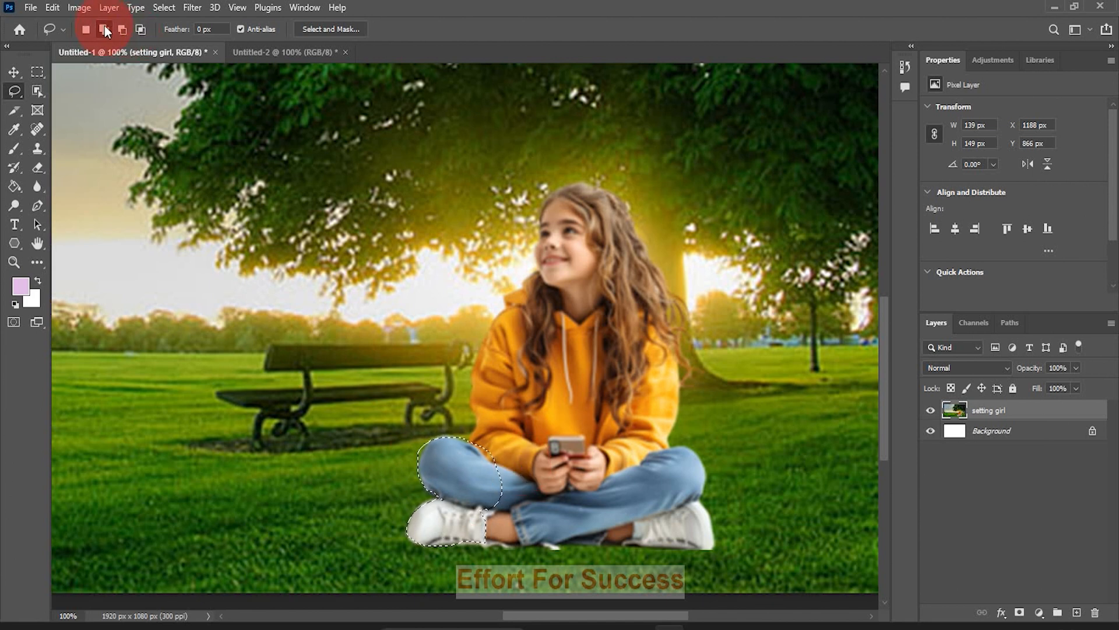
# Replace the selection with a new freehand Lasso outline around the whole girl, about 447 × 521 px.
pyautogui.click(89, 31)
pyautogui.click(538, 547)
pyautogui.moveTo(537, 547)
pyautogui.mouseDown()
pyautogui.moveTo(423, 550)
pyautogui.moveTo(407, 526)
pyautogui.moveTo(439, 495)
pyautogui.mouseUp()
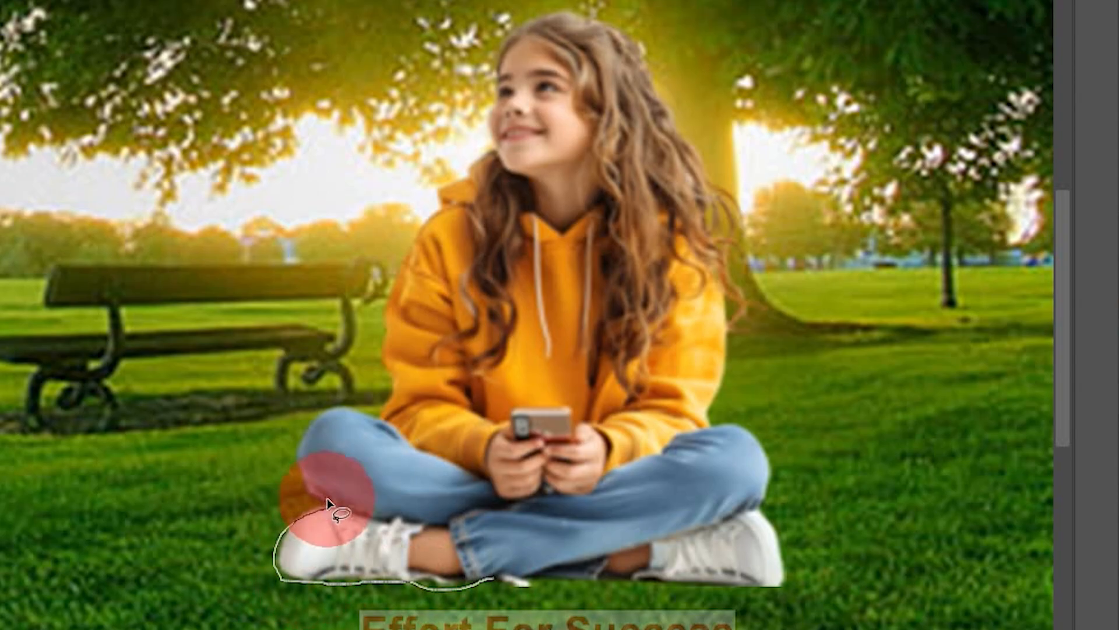
pyautogui.moveTo(327, 498)
pyautogui.mouseDown()
pyautogui.moveTo(311, 434)
pyautogui.moveTo(374, 419)
pyautogui.moveTo(390, 398)
pyautogui.moveTo(394, 285)
pyautogui.moveTo(445, 191)
pyautogui.moveTo(494, 143)
pyautogui.moveTo(499, 61)
pyautogui.moveTo(515, 41)
pyautogui.moveTo(584, 10)
pyautogui.moveTo(640, 50)
pyautogui.moveTo(724, 185)
pyautogui.moveTo(748, 264)
pyautogui.moveTo(746, 328)
pyautogui.moveTo(718, 404)
pyautogui.moveTo(757, 435)
pyautogui.moveTo(752, 514)
pyautogui.moveTo(787, 580)
pyautogui.moveTo(734, 593)
pyautogui.moveTo(500, 569)
pyautogui.mouseUp()
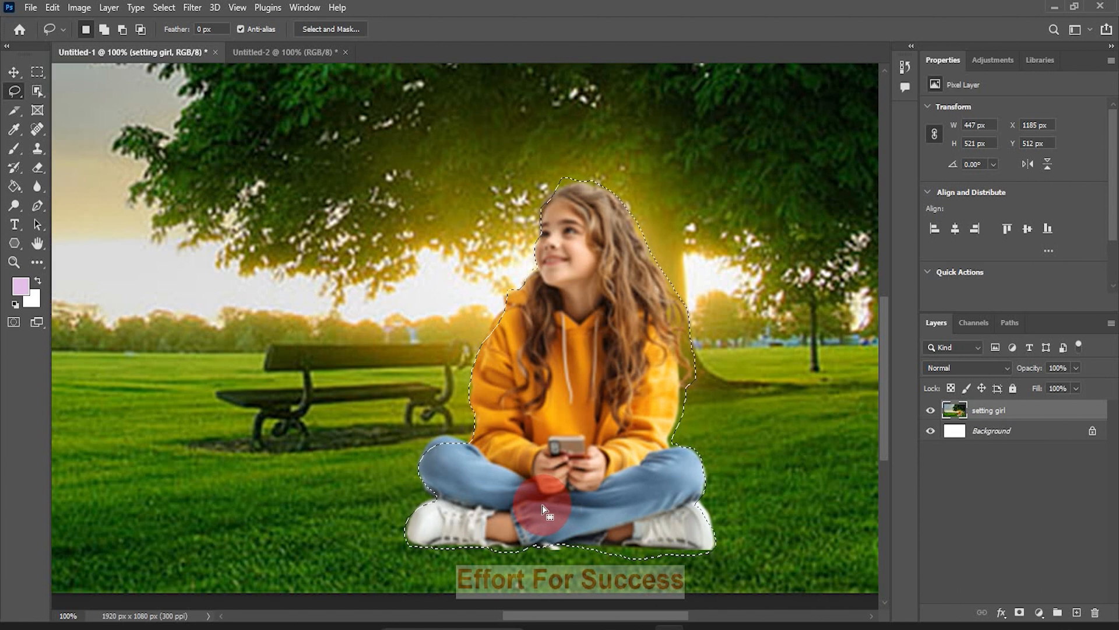
# Add the missed areas along the girl's knees and legs to the lasso selection.
pyautogui.click(104, 30)
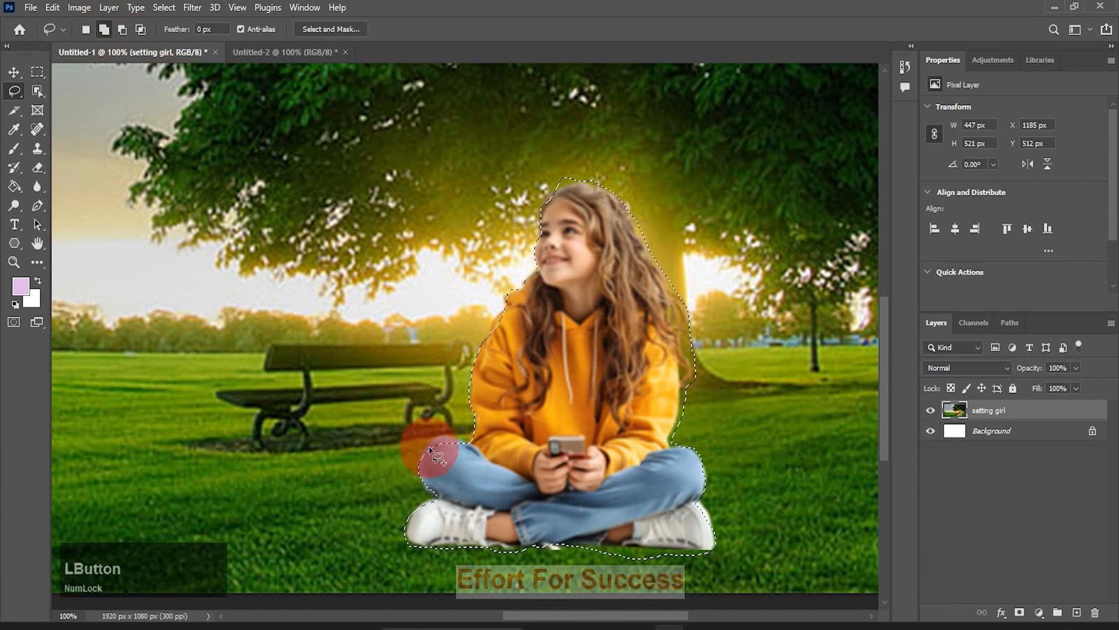
pyautogui.moveTo(435, 449)
pyautogui.mouseDown()
pyautogui.moveTo(450, 467)
pyautogui.moveTo(509, 438)
pyautogui.mouseUp()
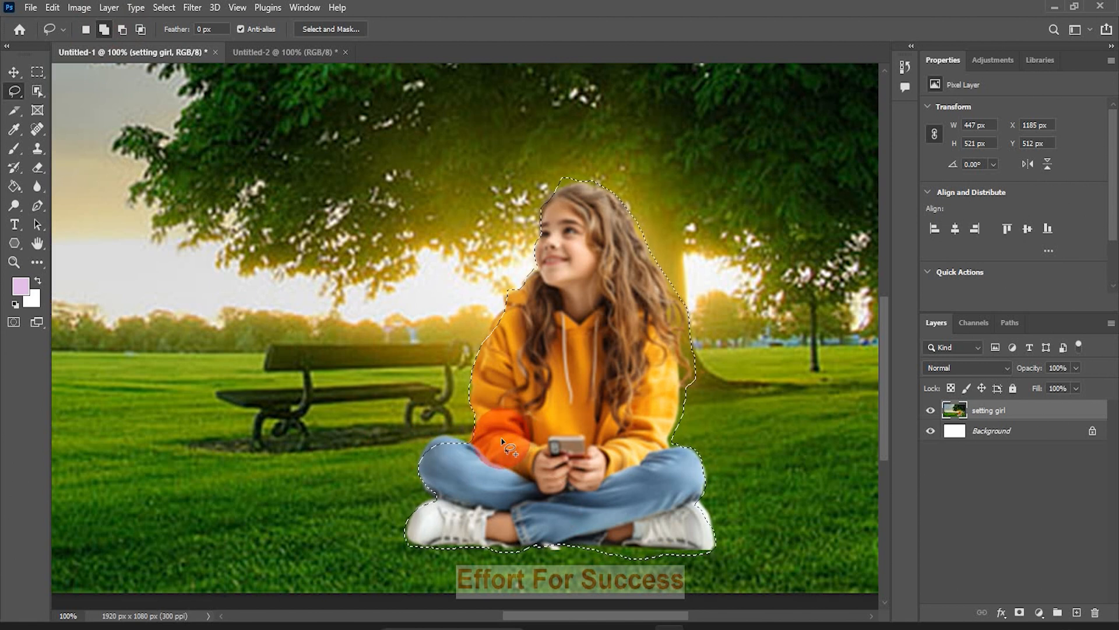
pyautogui.moveTo(462, 447)
pyautogui.mouseDown()
pyautogui.moveTo(422, 460)
pyautogui.moveTo(448, 464)
pyautogui.moveTo(472, 452)
pyautogui.mouseUp()
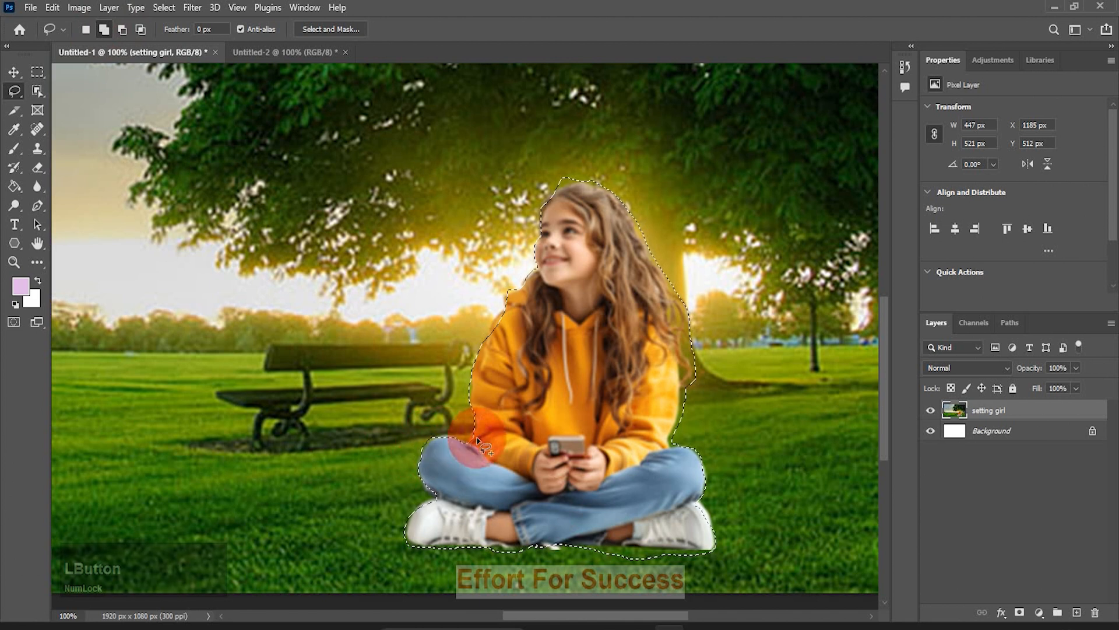
pyautogui.moveTo(691, 493)
pyautogui.mouseDown()
pyautogui.moveTo(710, 520)
pyautogui.moveTo(675, 517)
pyautogui.moveTo(687, 499)
pyautogui.mouseUp()
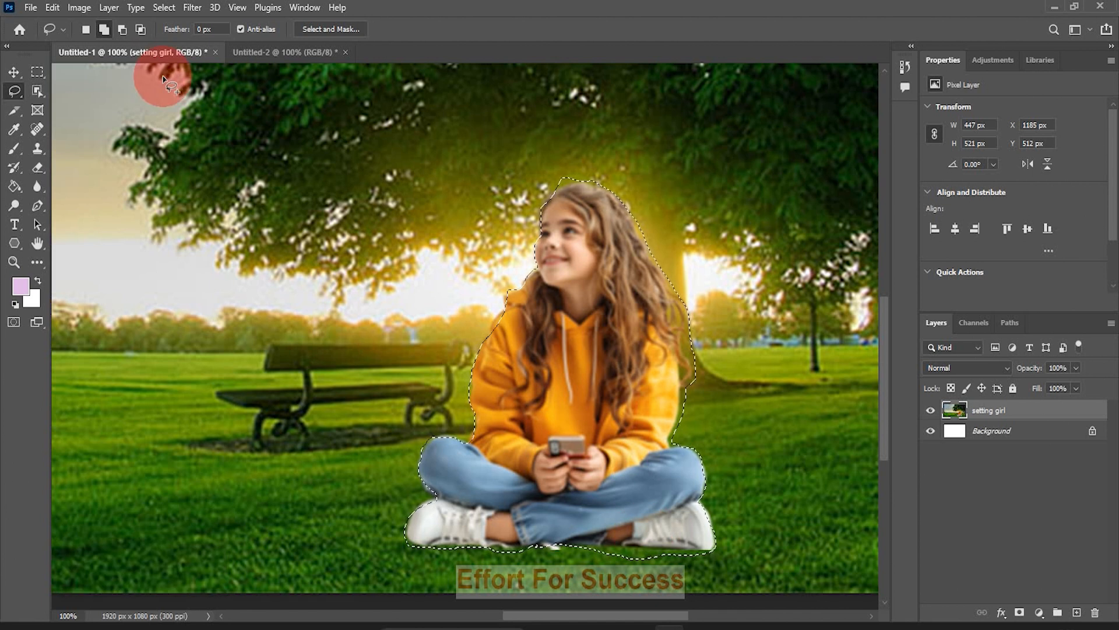
# Subtract the excess background around the girl's head, hair, arm and below her legs from the lasso selection.
pyautogui.click(122, 31)
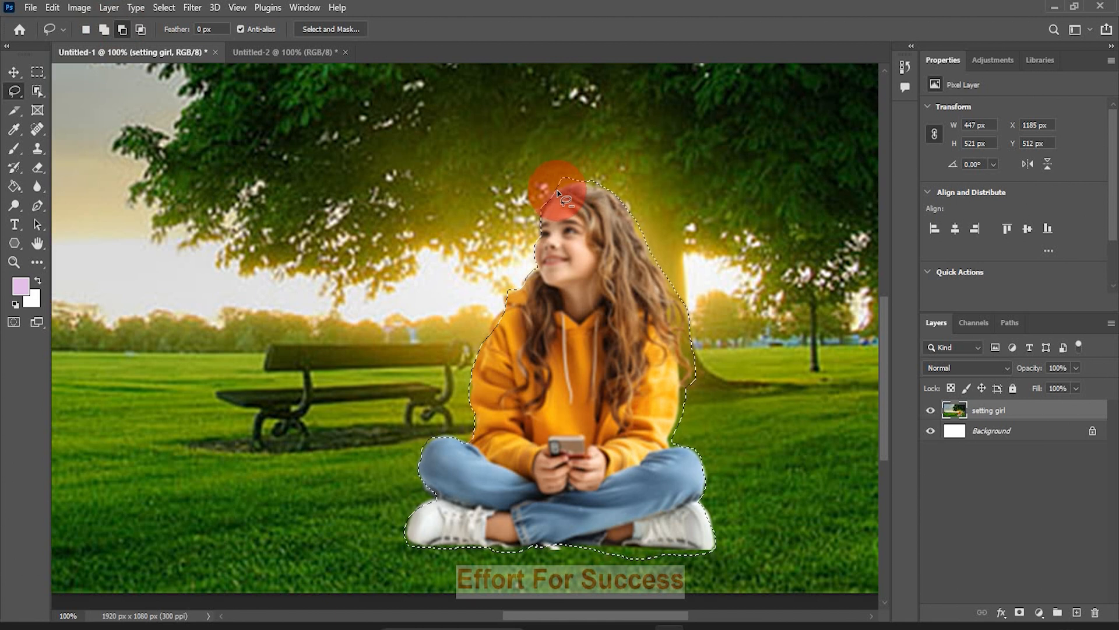
pyautogui.moveTo(557, 192)
pyautogui.mouseDown()
pyautogui.moveTo(580, 173)
pyautogui.moveTo(554, 173)
pyautogui.moveTo(556, 188)
pyautogui.mouseUp()
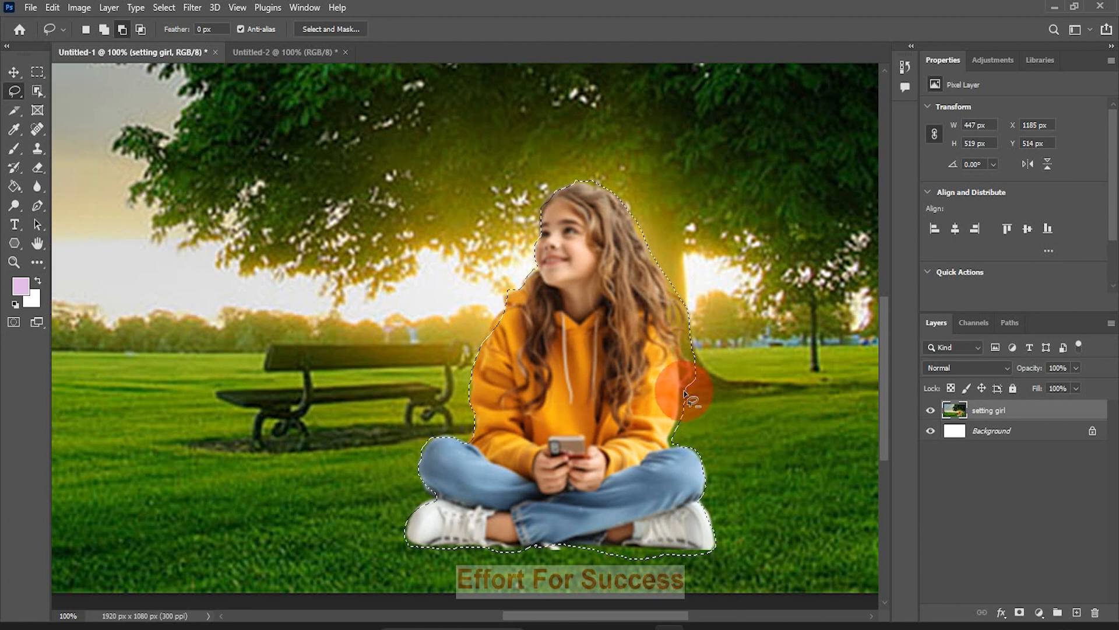
pyautogui.moveTo(693, 332)
pyautogui.mouseDown()
pyautogui.moveTo(682, 402)
pyautogui.moveTo(578, 537)
pyautogui.mouseUp()
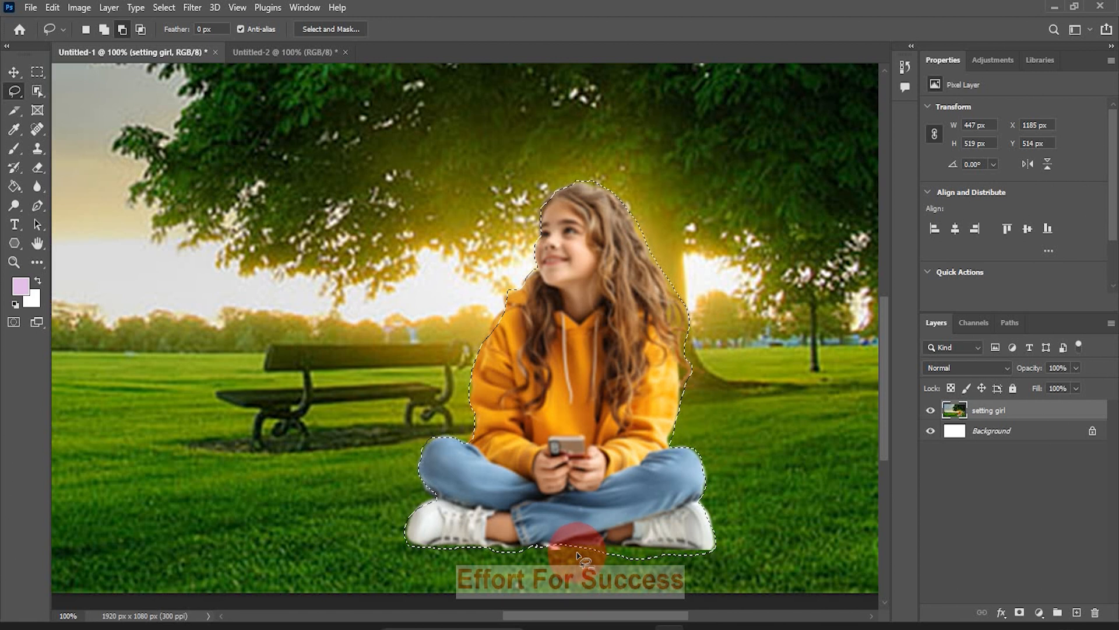
pyautogui.moveTo(573, 549)
pyautogui.mouseDown()
pyautogui.moveTo(684, 552)
pyautogui.moveTo(605, 567)
pyautogui.moveTo(492, 550)
pyautogui.moveTo(496, 560)
pyautogui.moveTo(583, 551)
pyautogui.mouseUp()
pyautogui.moveTo(475, 361); pyautogui.dragTo(477, 364)
pyautogui.moveTo(626, 203)
pyautogui.mouseDown()
pyautogui.moveTo(706, 261)
pyautogui.moveTo(687, 307)
pyautogui.mouseUp()
pyautogui.click(104, 29)
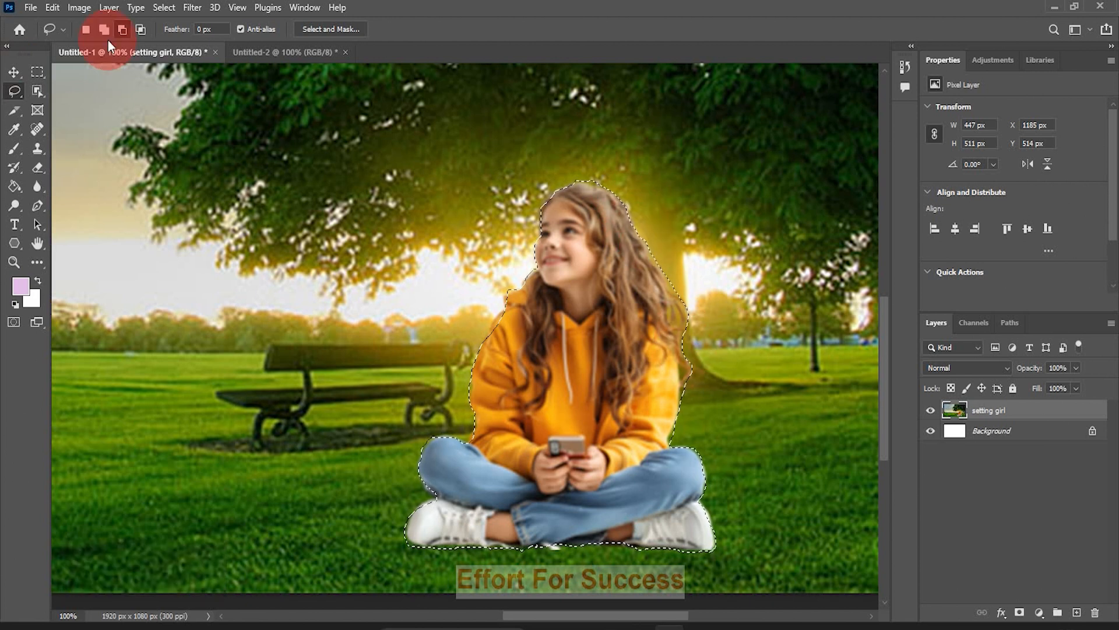
pyautogui.moveTo(278, 268); pyautogui.dragTo(182, 223)
# Copy the selected girl from the setting girl layer onto a new layer and fit the image to the screen.
pyautogui.click(14, 72)
pyautogui.click(1009, 415)
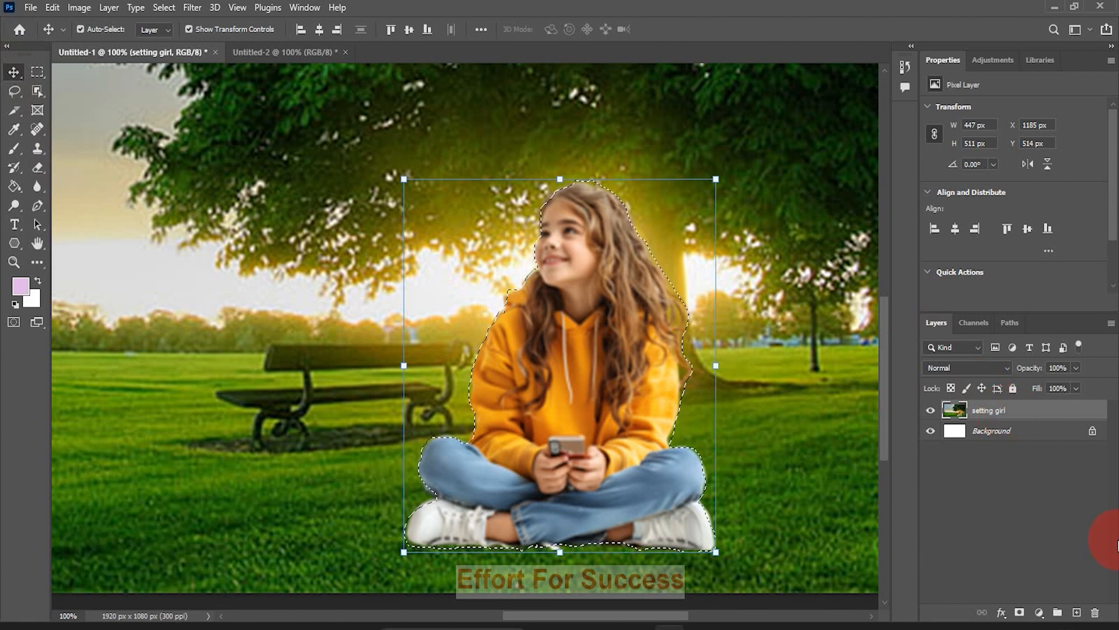
pyautogui.hotkey('ctrl', 'j')
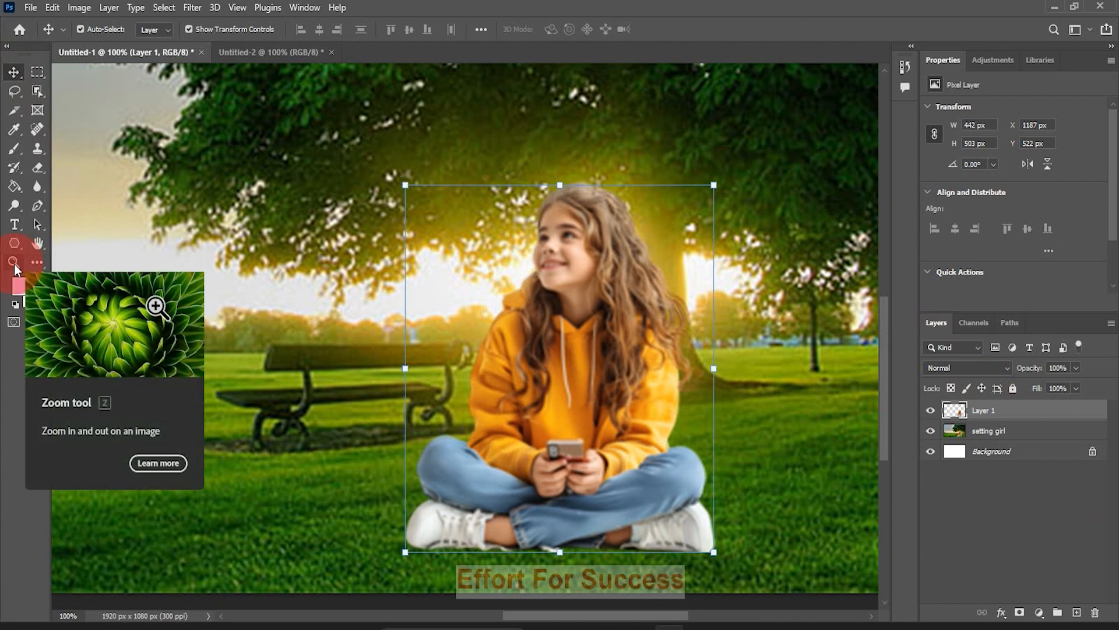
pyautogui.click(14, 263)
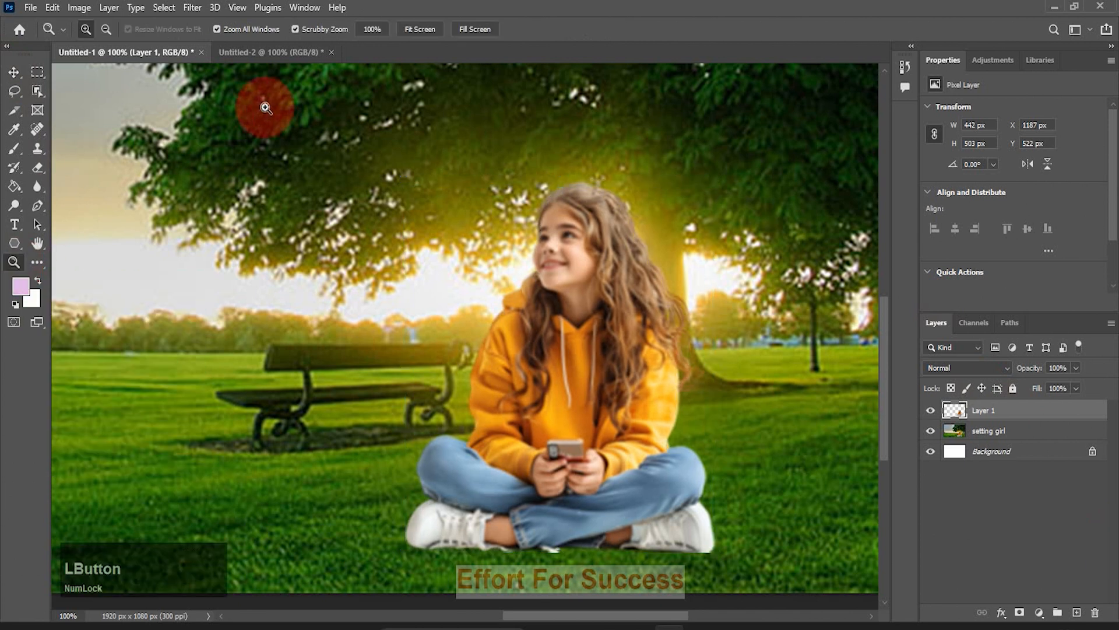
pyautogui.click(417, 29)
pyautogui.click(64, 54)
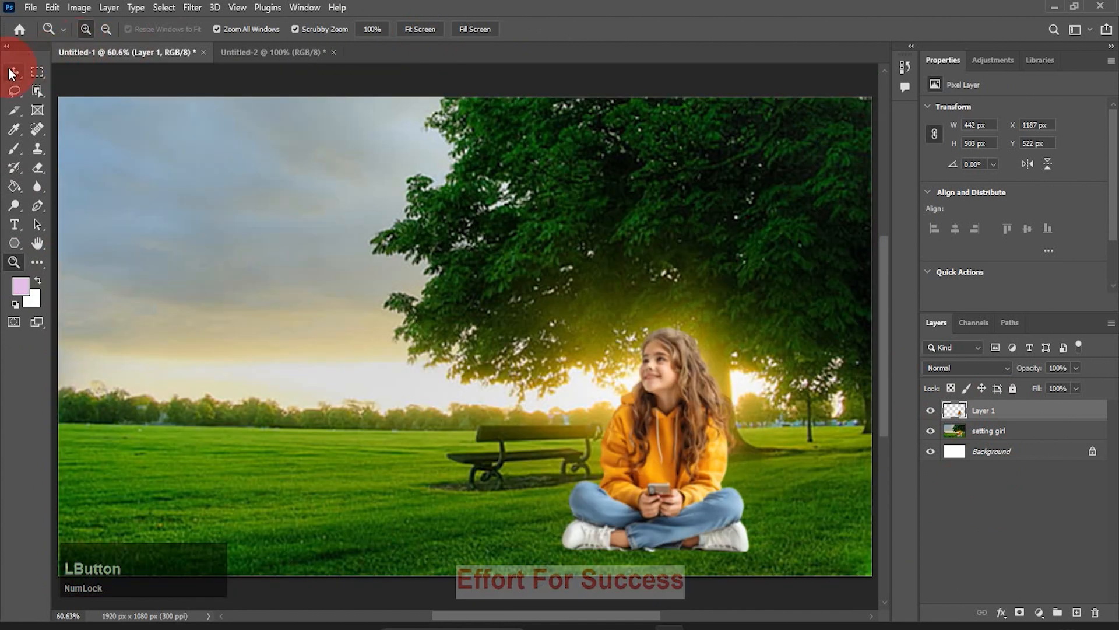
# Move the copied girl on Layer 1 to the left side of the park scene and enlarge her.
pyautogui.keyDown('alt'); pyautogui.click(187, 160); pyautogui.keyUp('alt')
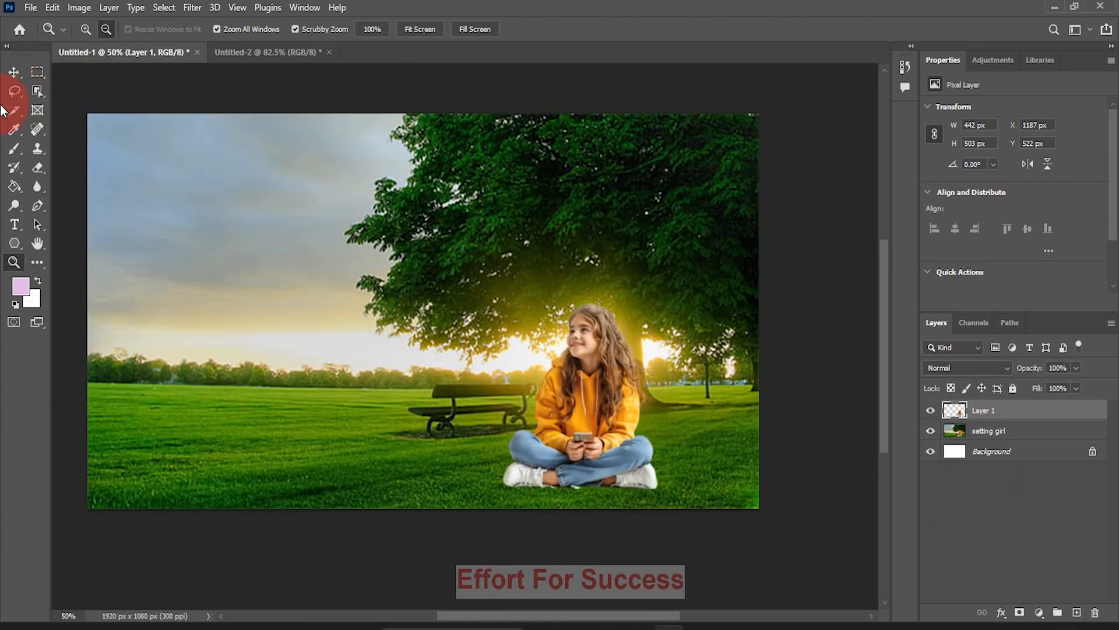
pyautogui.click(15, 70)
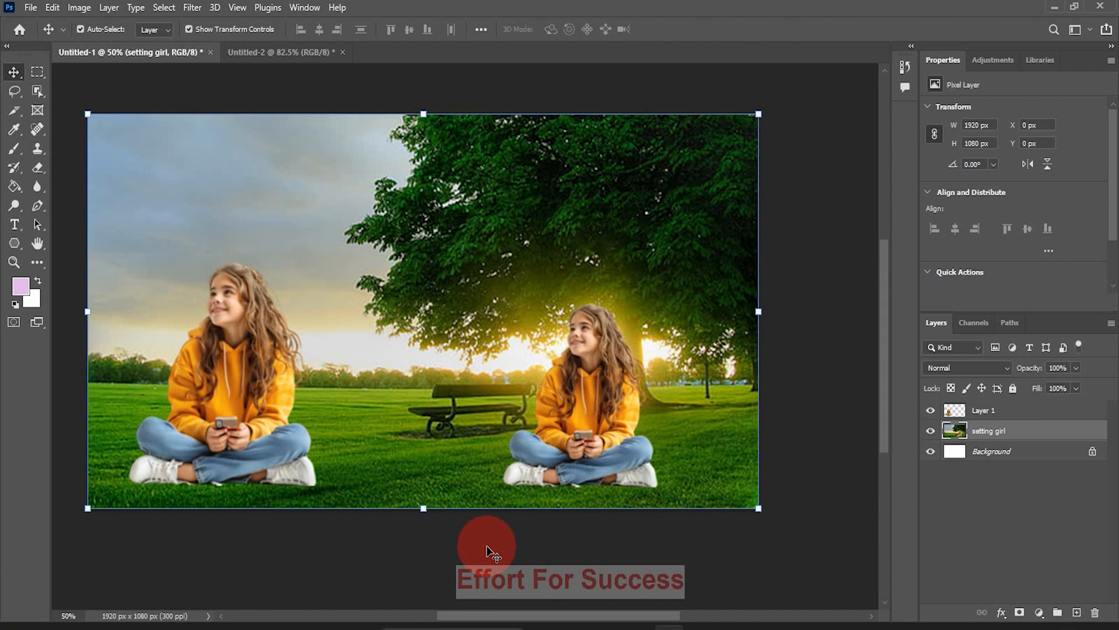
# Outline the park bench on the setting girl layer with a freehand Lasso selection of about 463 × 229 px.
pyautogui.press('z')
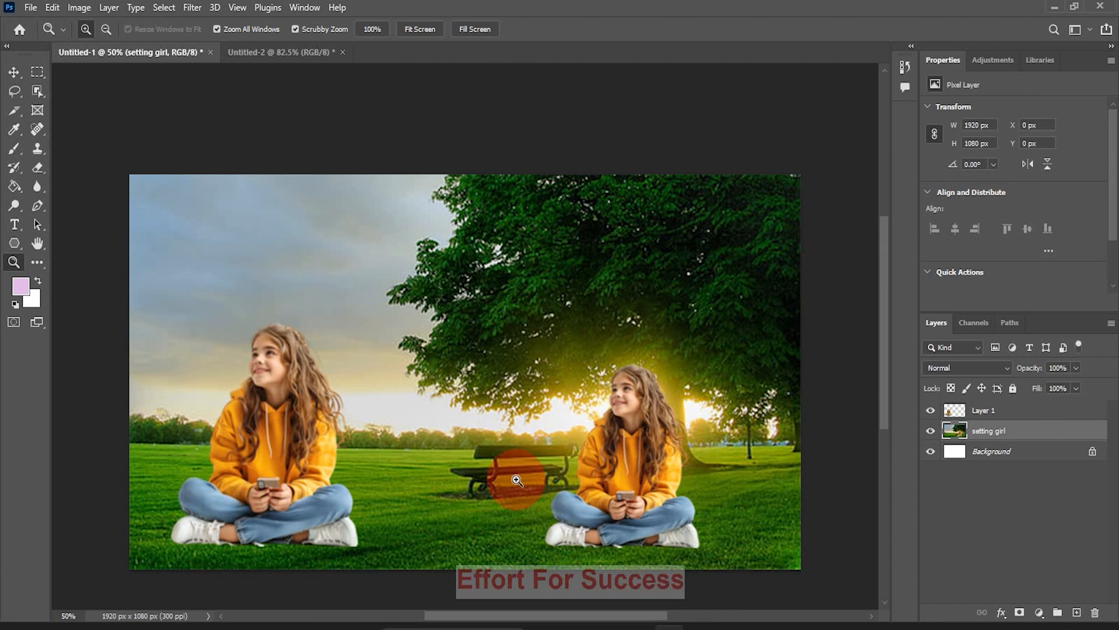
pyautogui.click(515, 480)
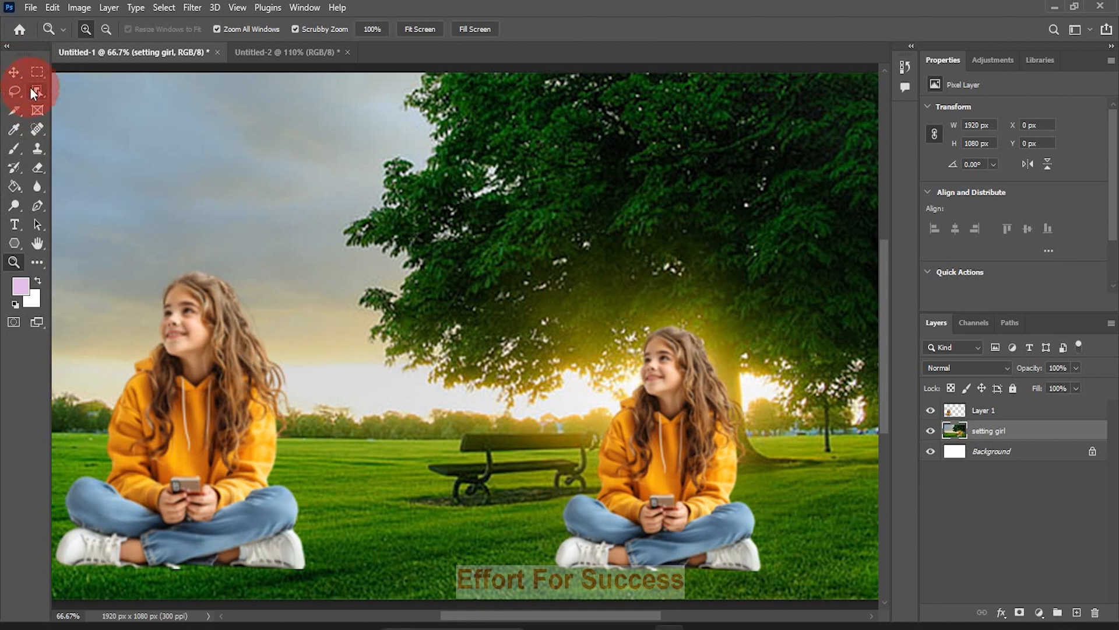
pyautogui.click(14, 90)
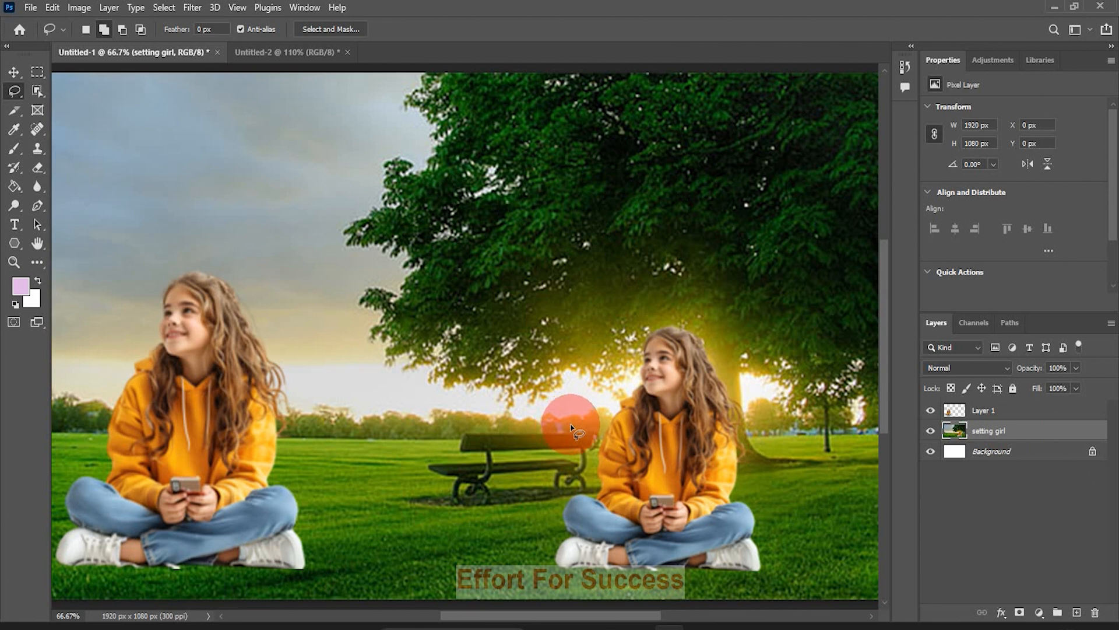
pyautogui.moveTo(583, 425)
pyautogui.mouseDown()
pyautogui.moveTo(570, 497)
pyautogui.moveTo(596, 482)
pyautogui.moveTo(599, 422)
pyautogui.moveTo(481, 419)
pyautogui.moveTo(421, 458)
pyautogui.mouseUp()
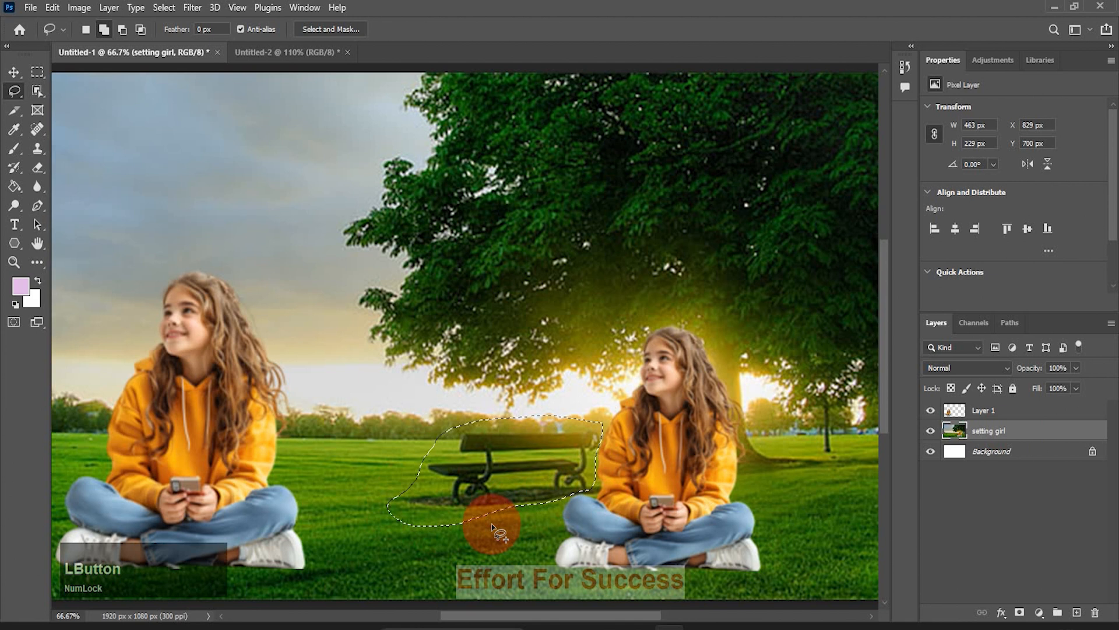
# Remove the selected bench with Content-Aware Fill on a new layer, deselect, and switch to the Untitled-2 document.
pyautogui.rightClick(506, 467)
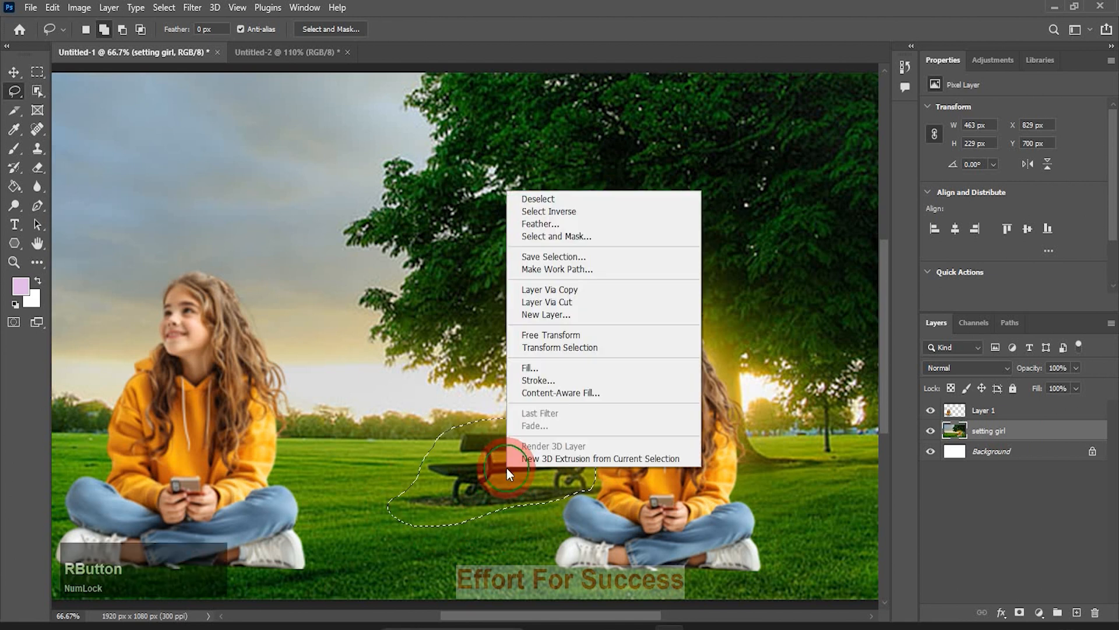
pyautogui.click(545, 392)
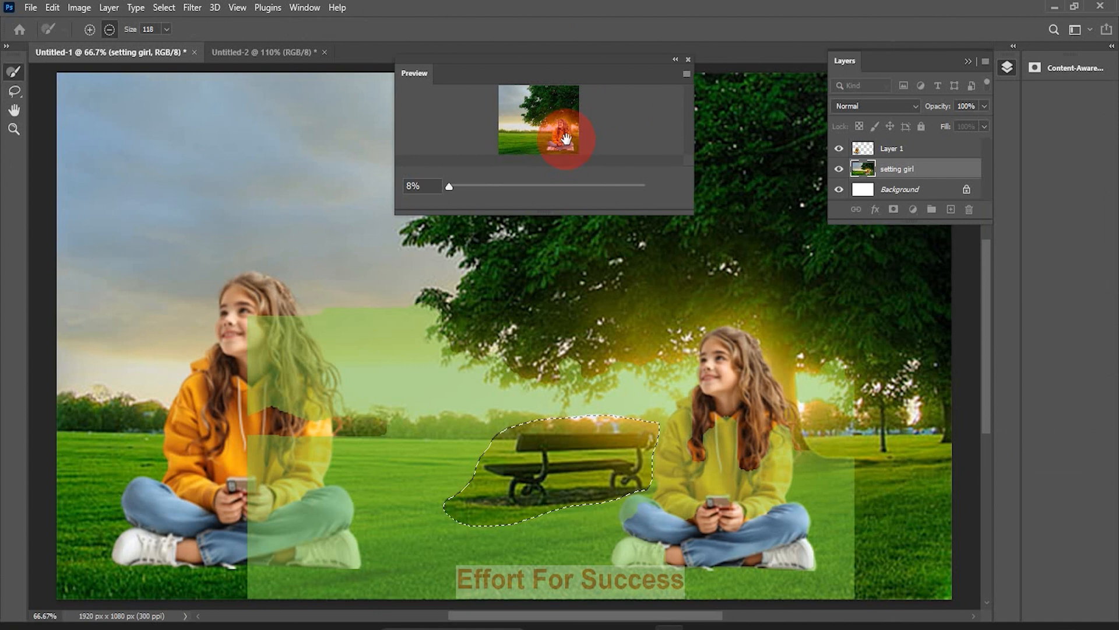
pyautogui.press('Return')
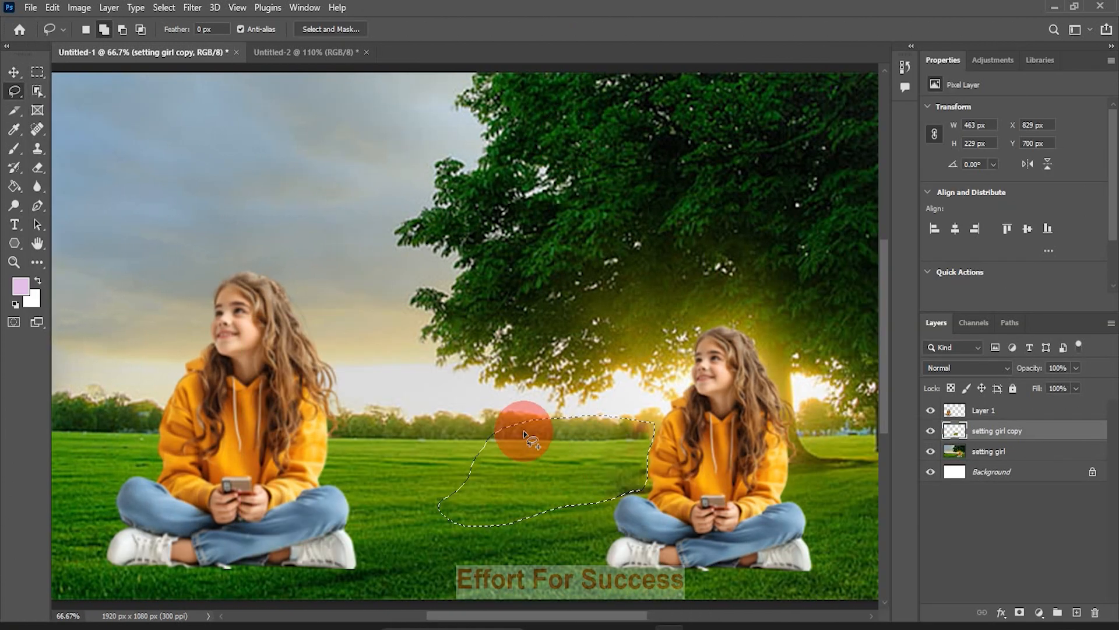
pyautogui.hotkey('ctrl', 'd')
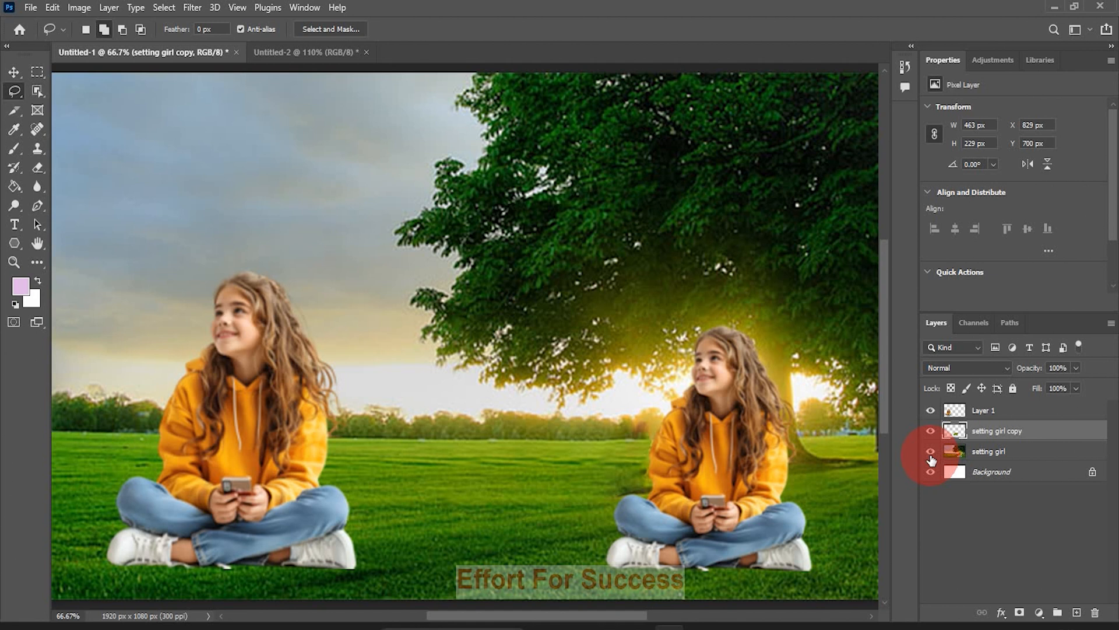
pyautogui.click(294, 52)
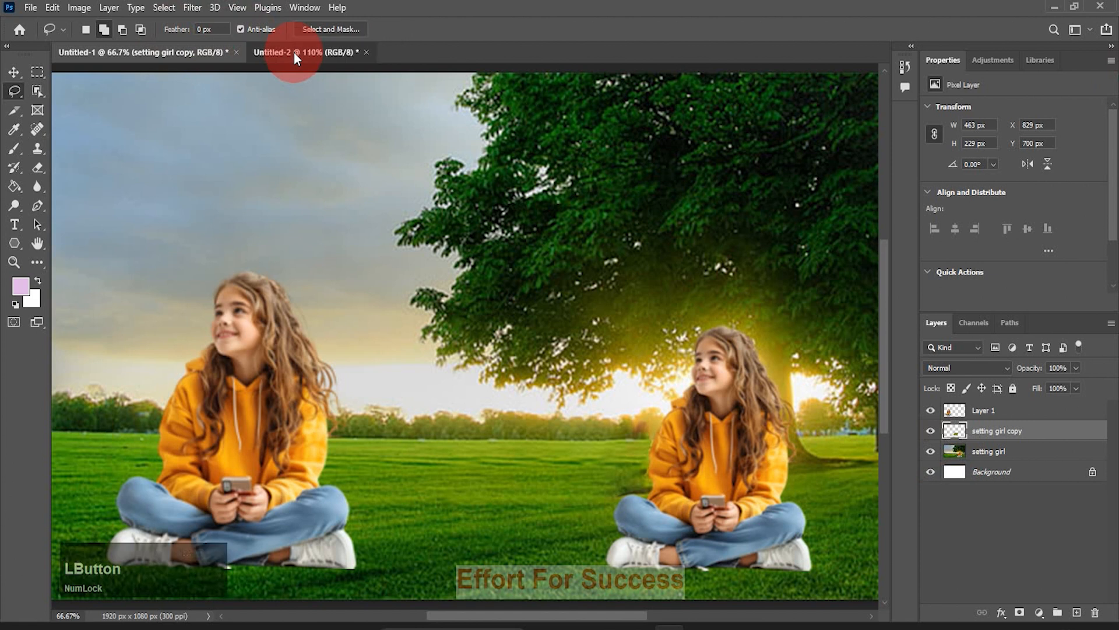
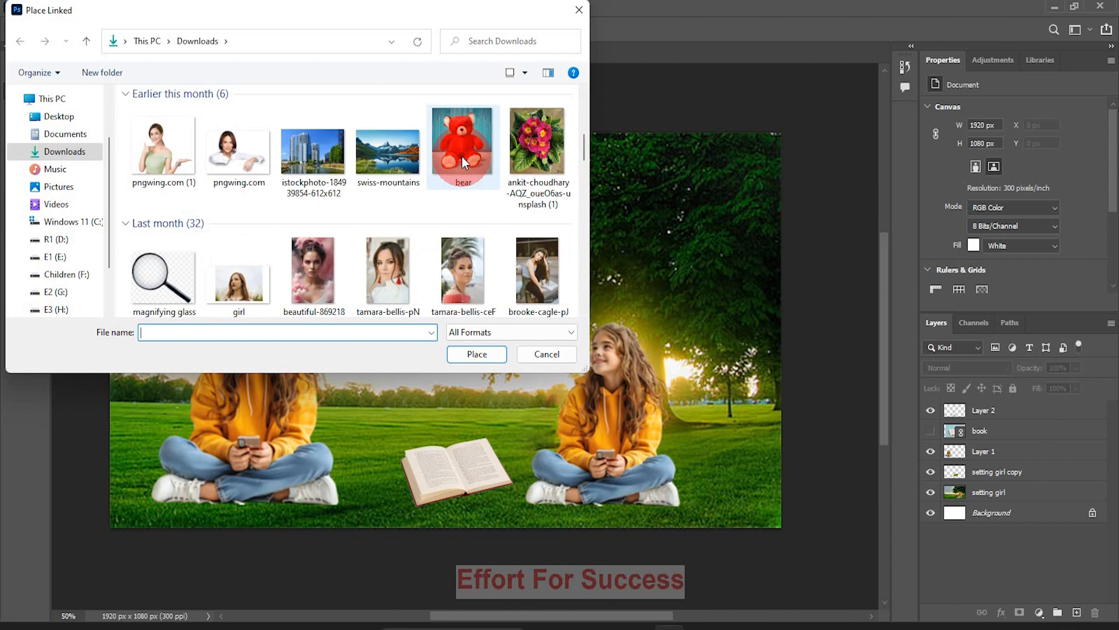
# Place the bear image from Downloads as a linked layer in Untitled-1 and switch to the Untitled-2 document.
pyautogui.click(465, 350)
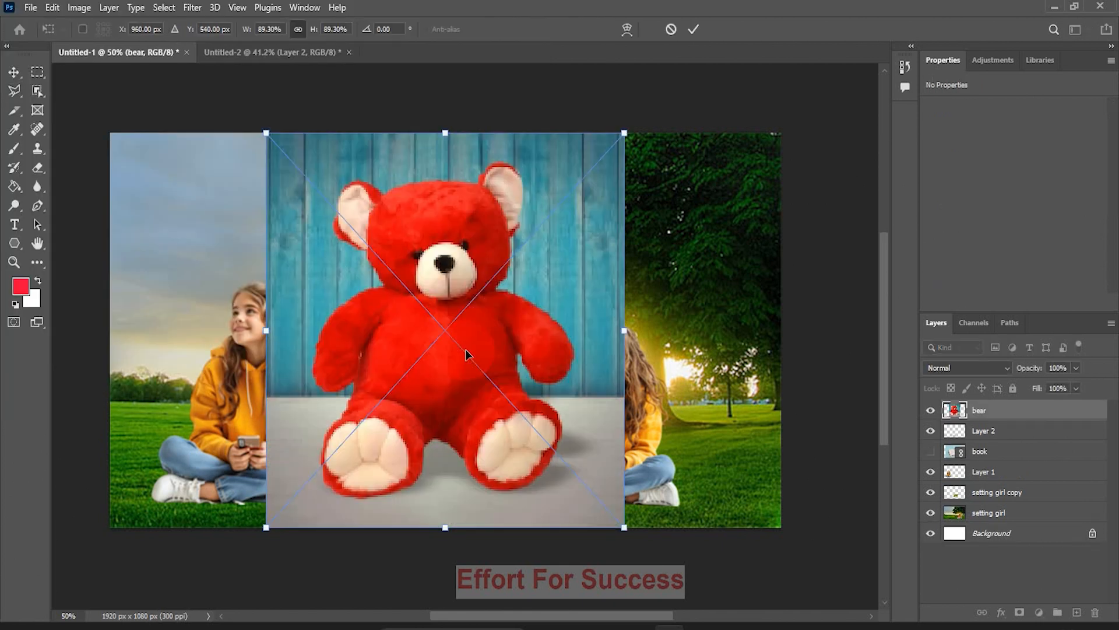
pyautogui.press('Return')
pyautogui.click(239, 51)
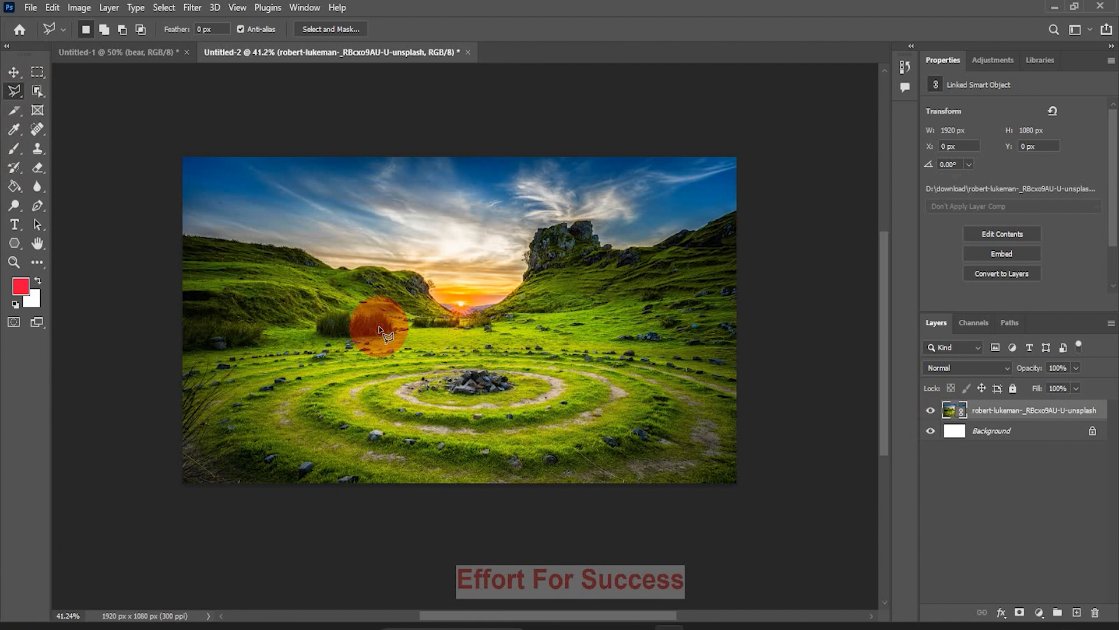
# Select the stone pile at the centre of the rings with a closed Magnetic Lasso outline.
pyautogui.press('z')
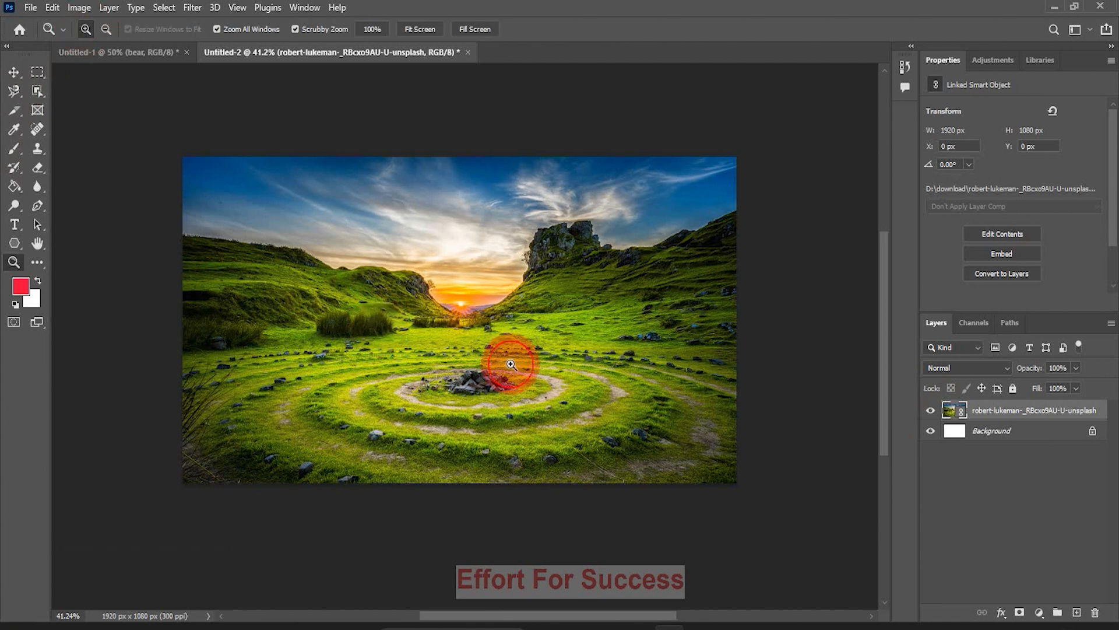
pyautogui.moveTo(470, 374); pyautogui.dragTo(544, 468)
pyautogui.rightClick(14, 91)
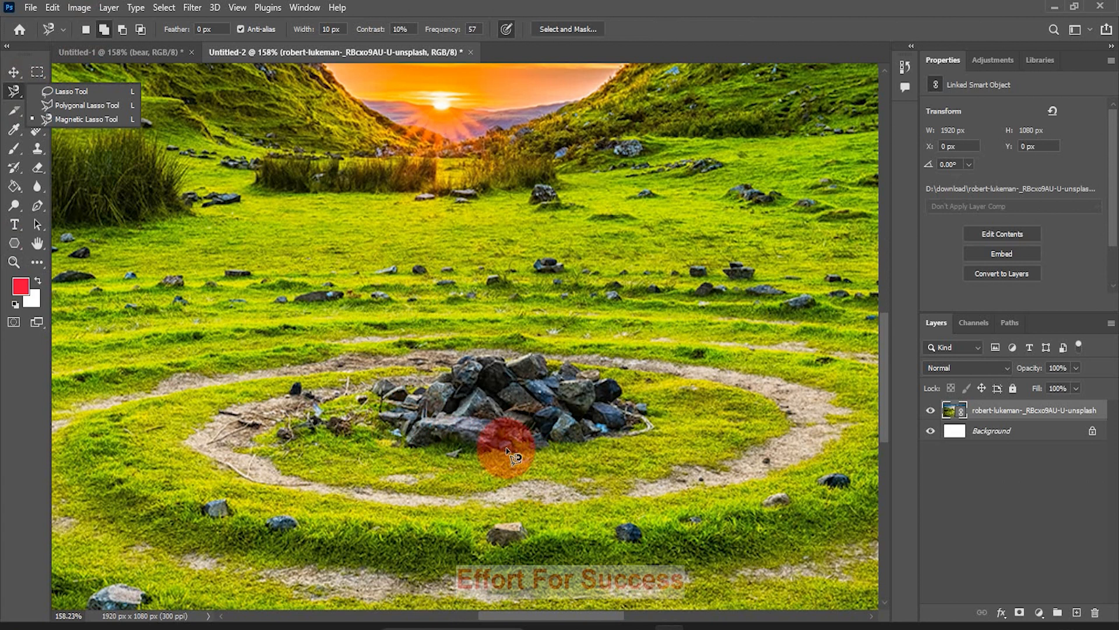
pyautogui.click(408, 444)
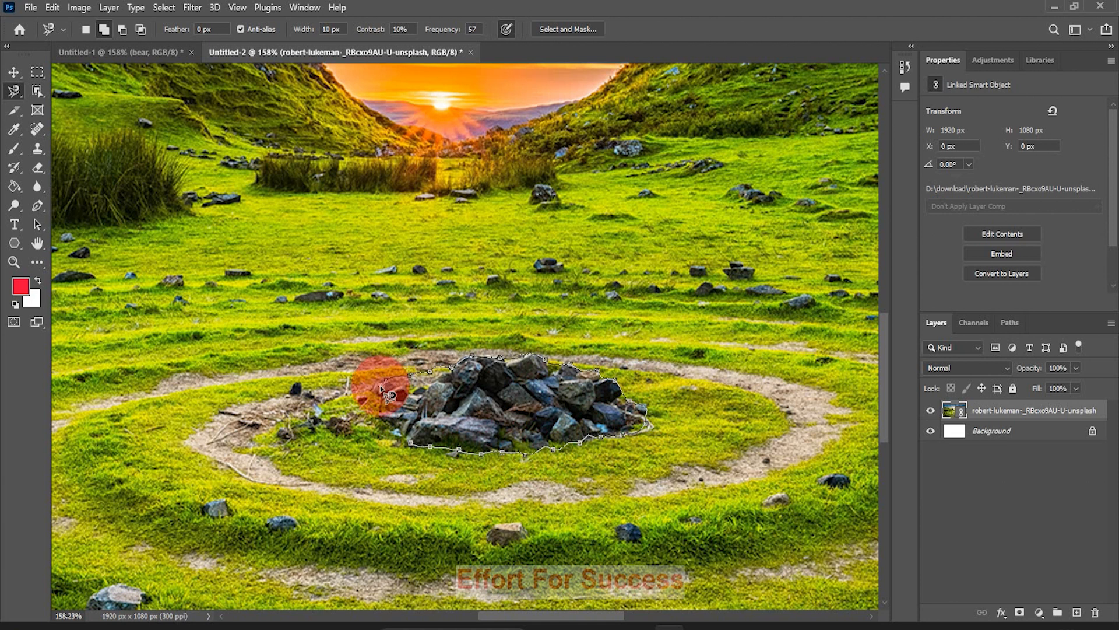
pyautogui.click(380, 388)
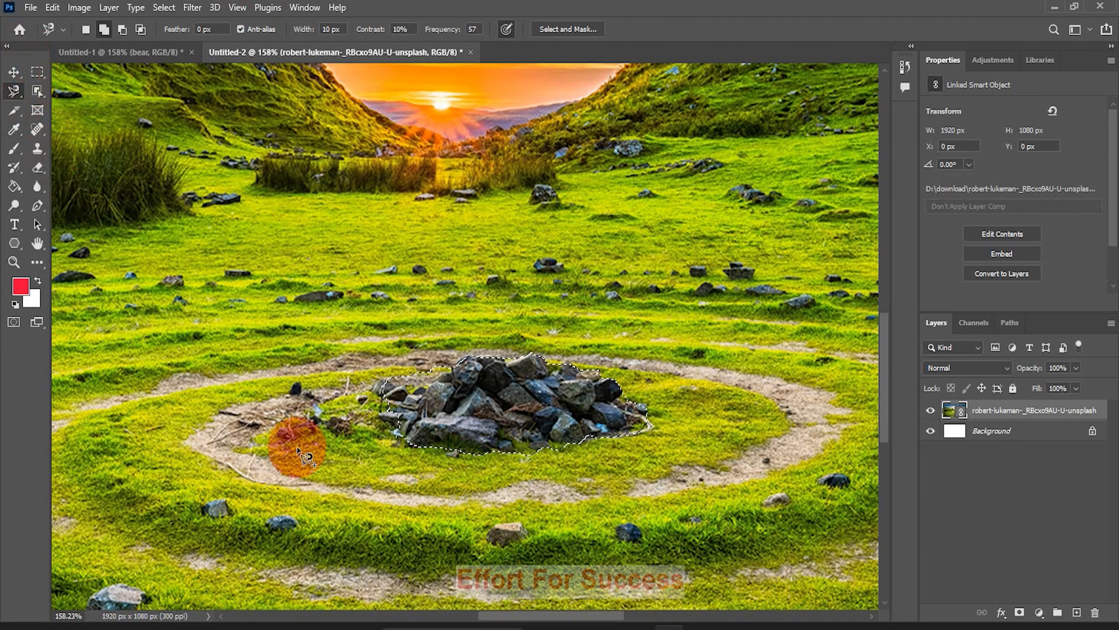
# Add a grass patch below the stone pile to the selection with the freehand Lasso, and subtract that area again.
pyautogui.click(104, 31)
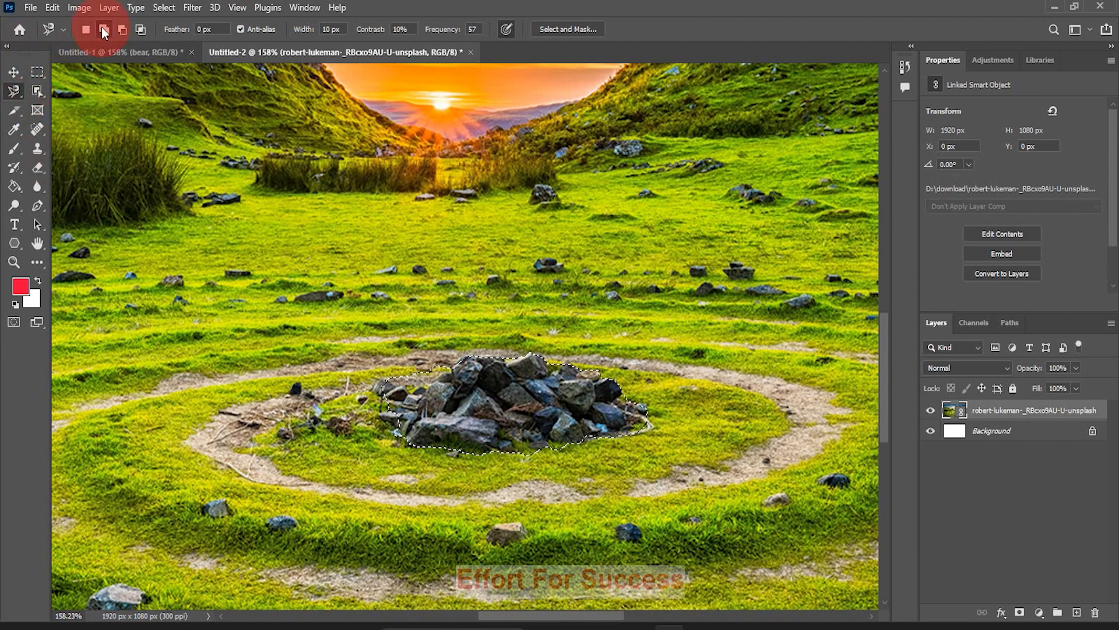
pyautogui.rightClick(18, 93)
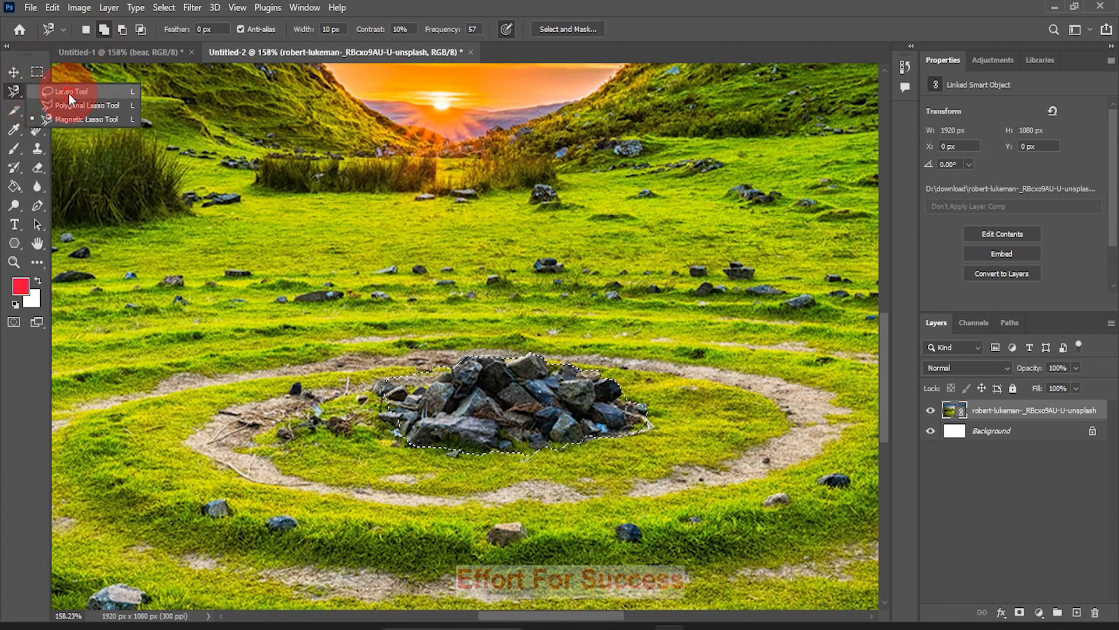
pyautogui.click(70, 93)
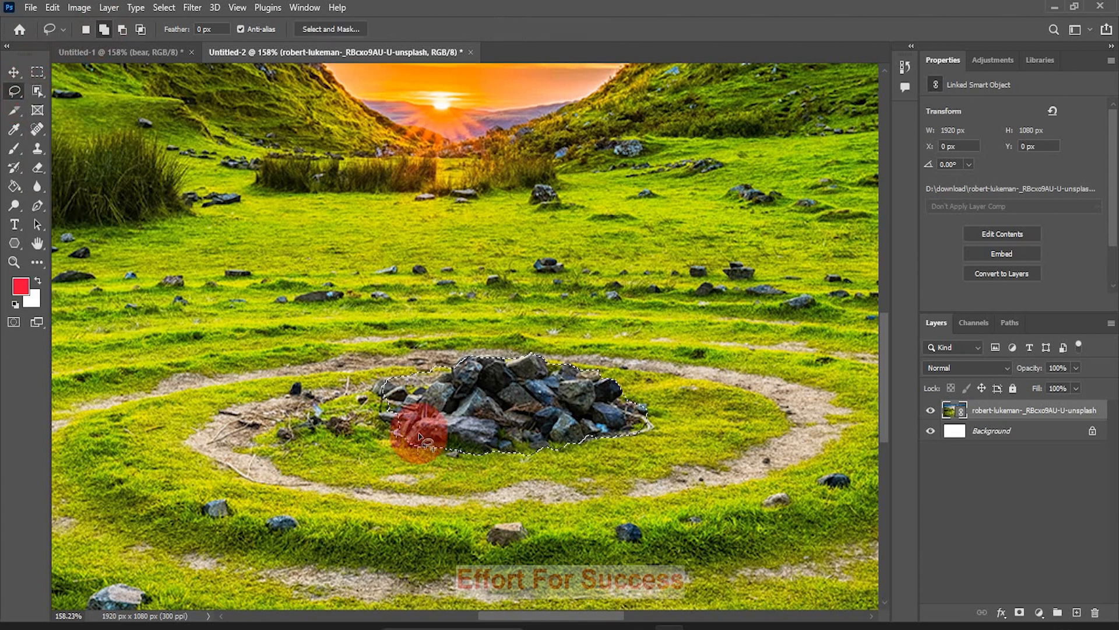
pyautogui.moveTo(485, 454)
pyautogui.mouseDown()
pyautogui.moveTo(473, 484)
pyautogui.moveTo(427, 476)
pyautogui.moveTo(412, 453)
pyautogui.mouseUp()
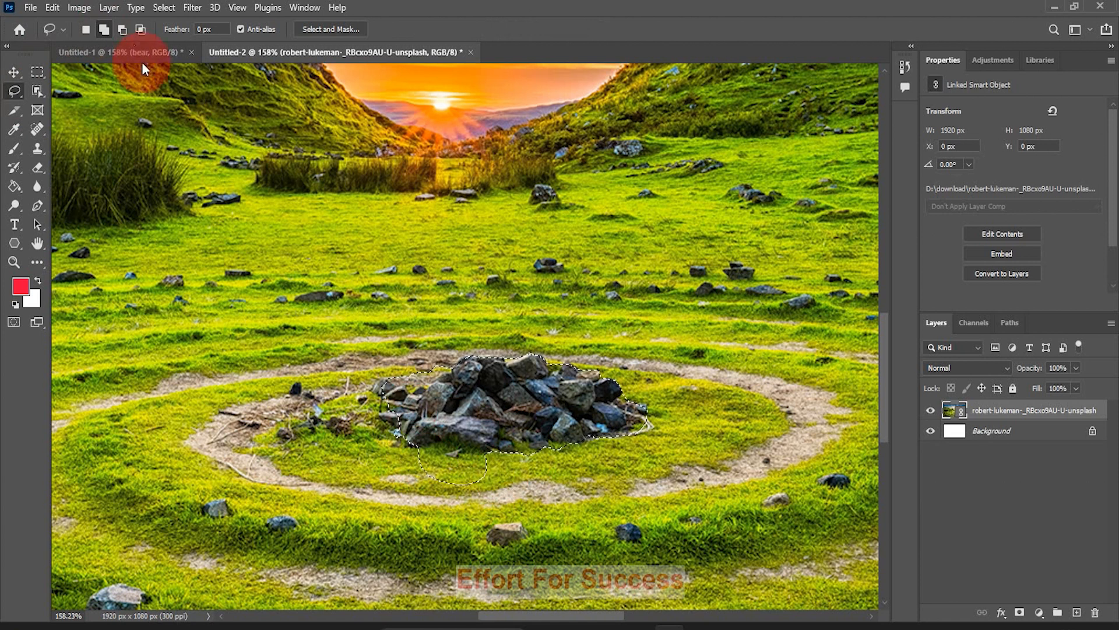
pyautogui.moveTo(499, 468); pyautogui.dragTo(521, 479)
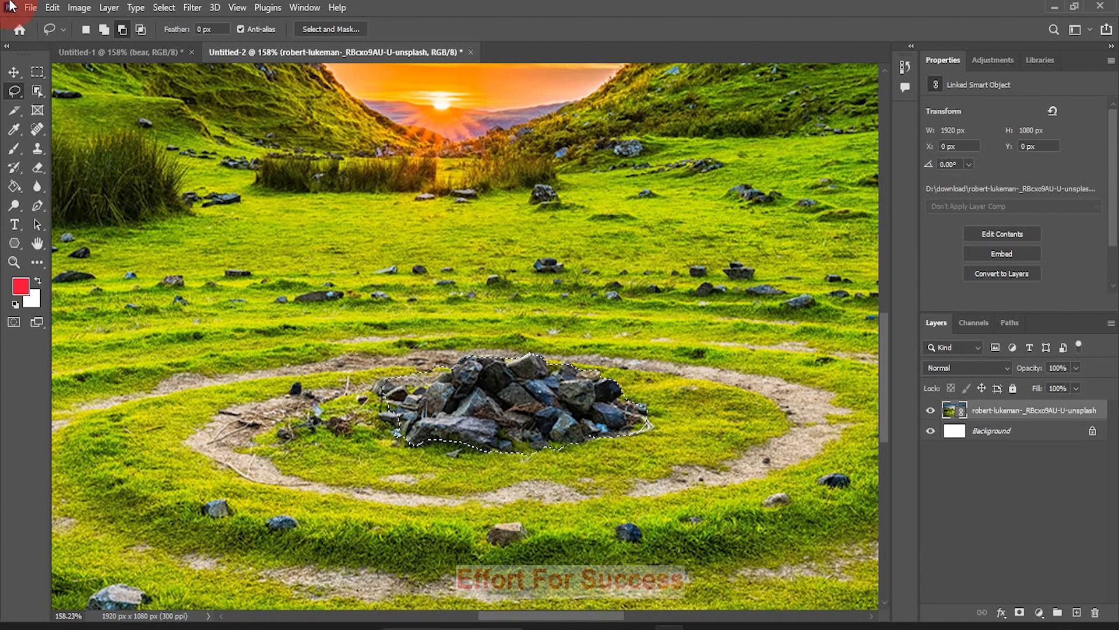
# Add the whole dirt ring around the stone pile to the selection with the Magnetic Lasso, check its upper edge closely, and deselect.
pyautogui.moveTo(21, 101); pyautogui.dragTo(72, 118)
pyautogui.click(286, 484)
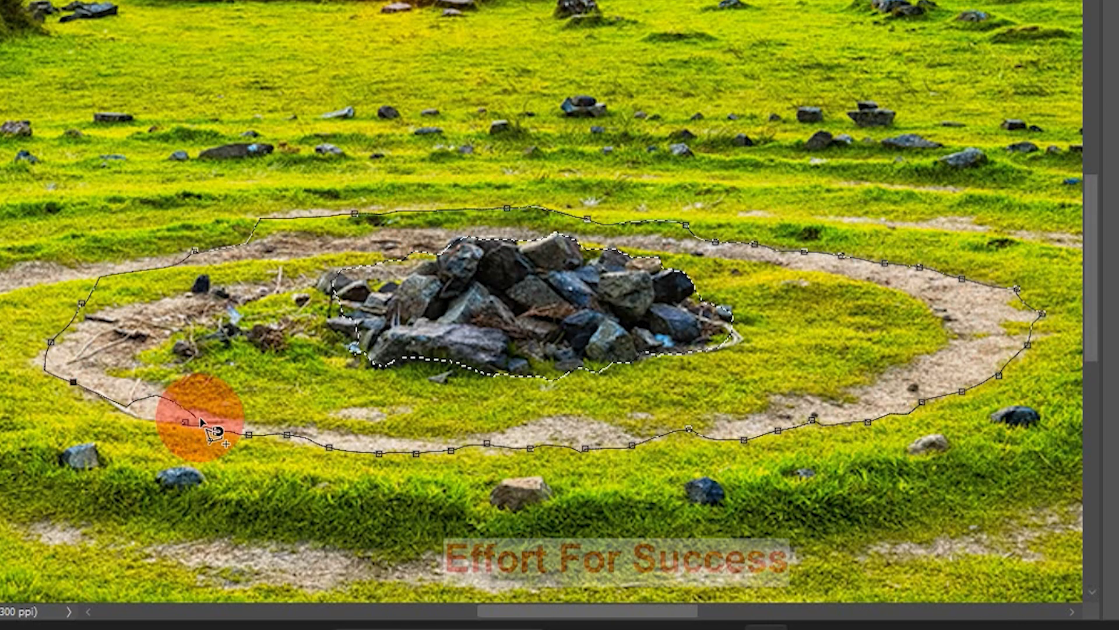
pyautogui.click(284, 484)
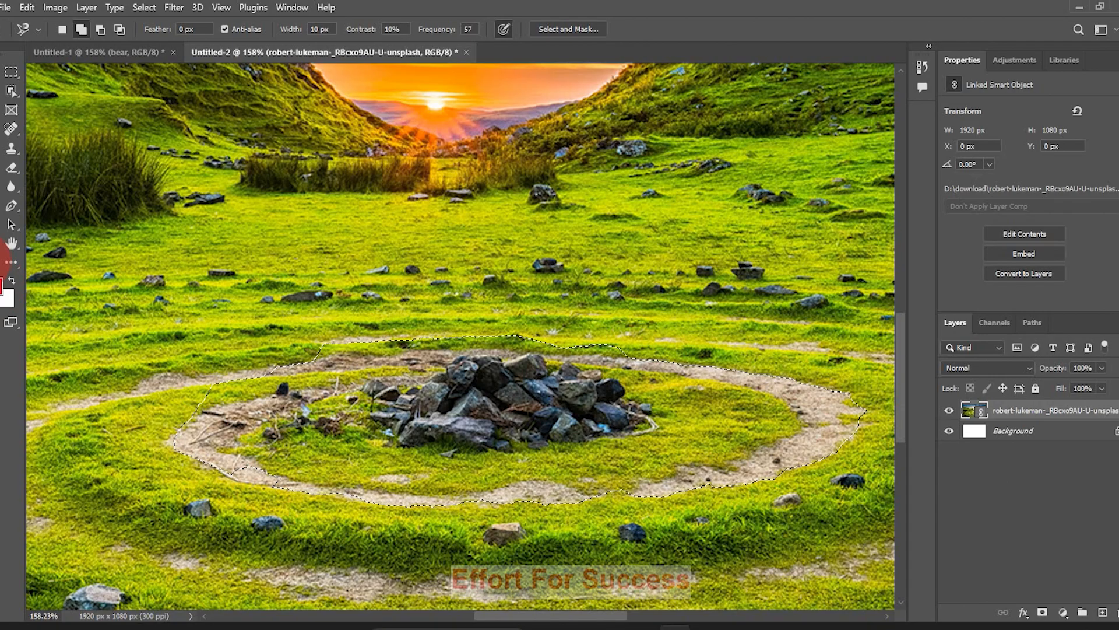
pyautogui.press('z')
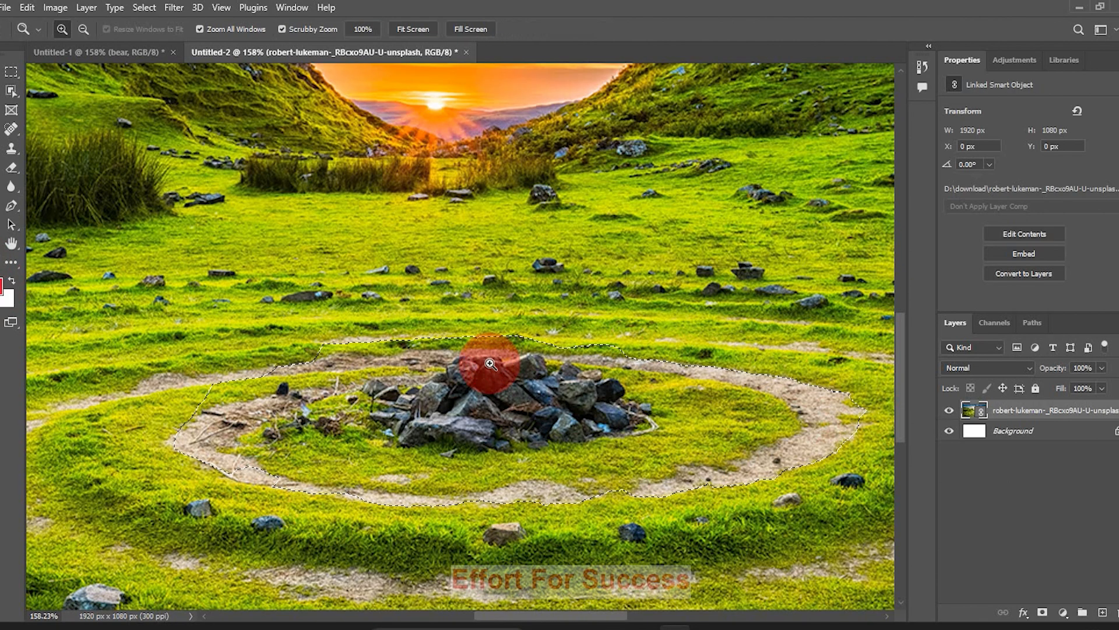
pyautogui.click(383, 343)
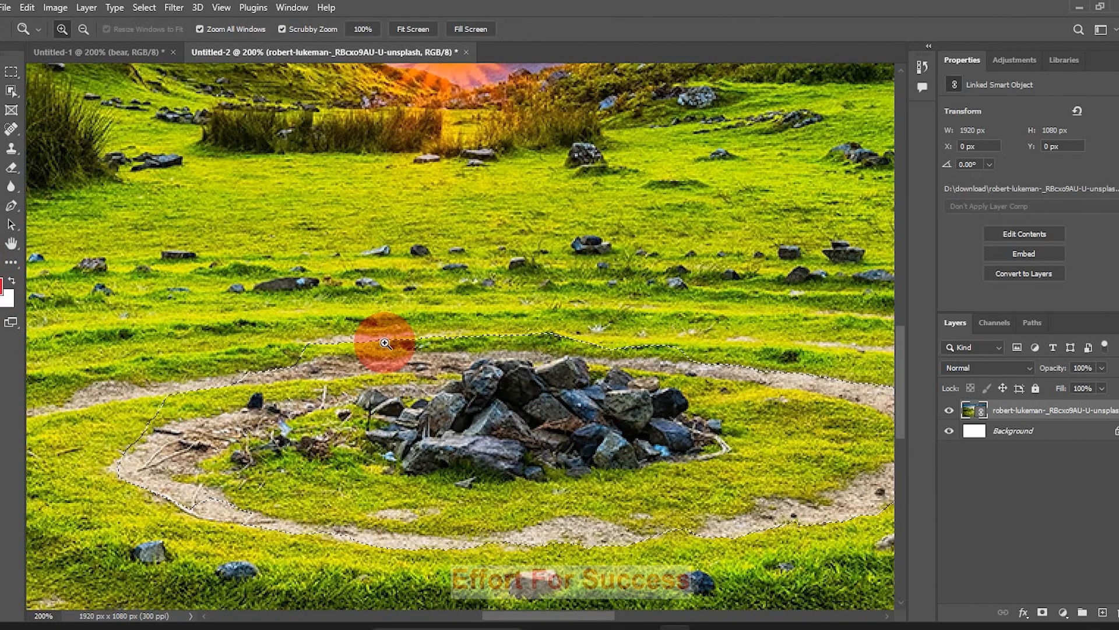
pyautogui.click(384, 343)
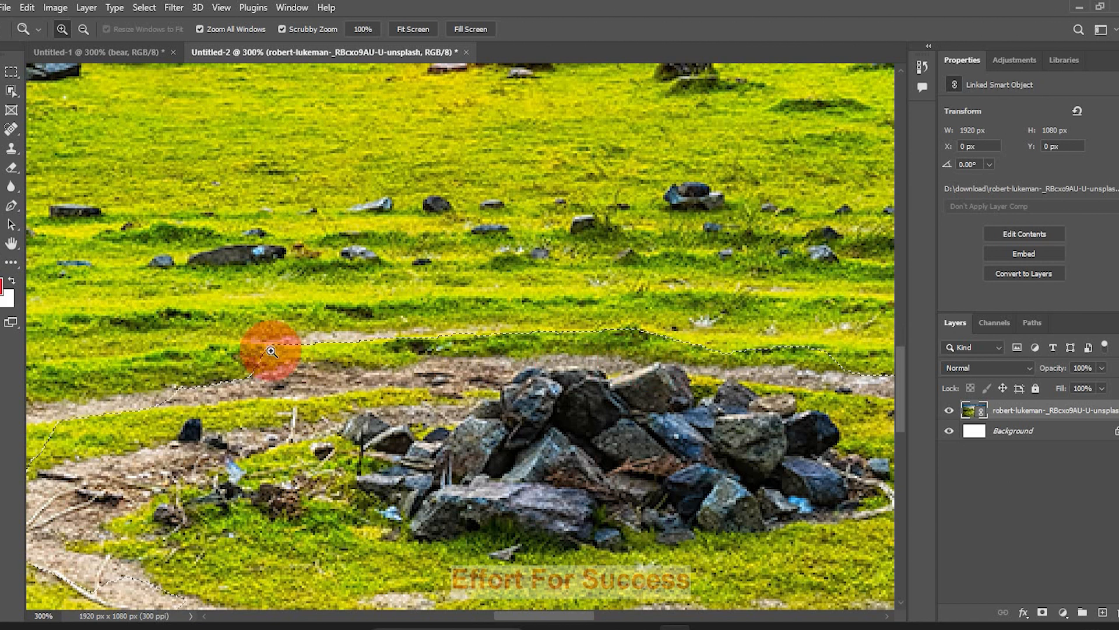
pyautogui.press('l')
pyautogui.hotkey('ctrl', 'd')
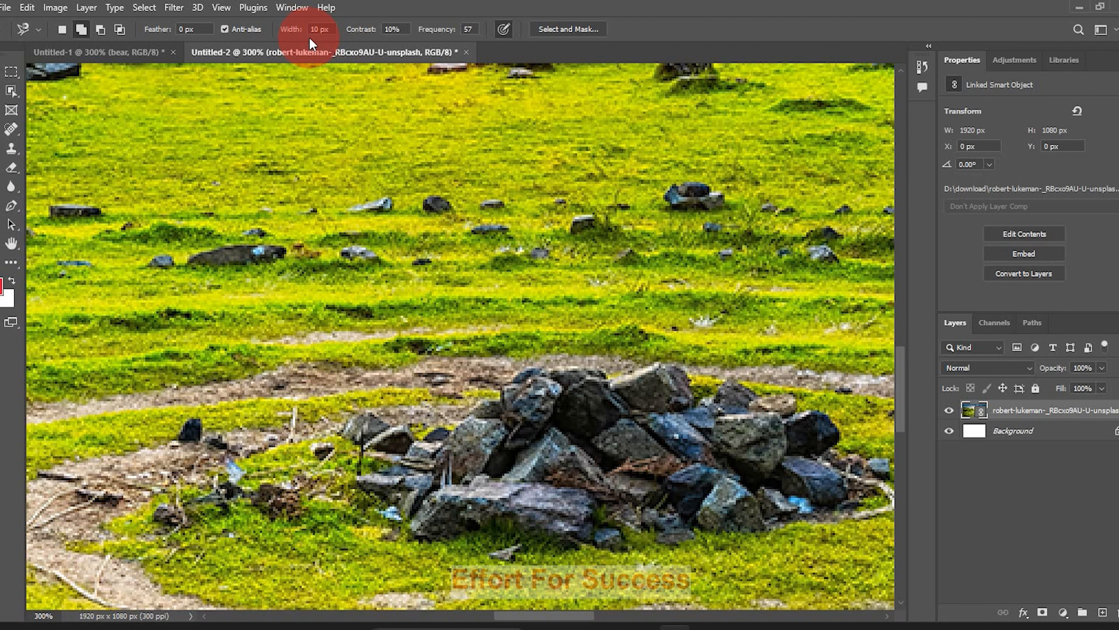
# Trace a large Magnetic Lasso selection from the stone pile across the grass and hillside, close it at its start, and deselect.
pyautogui.click(432, 540)
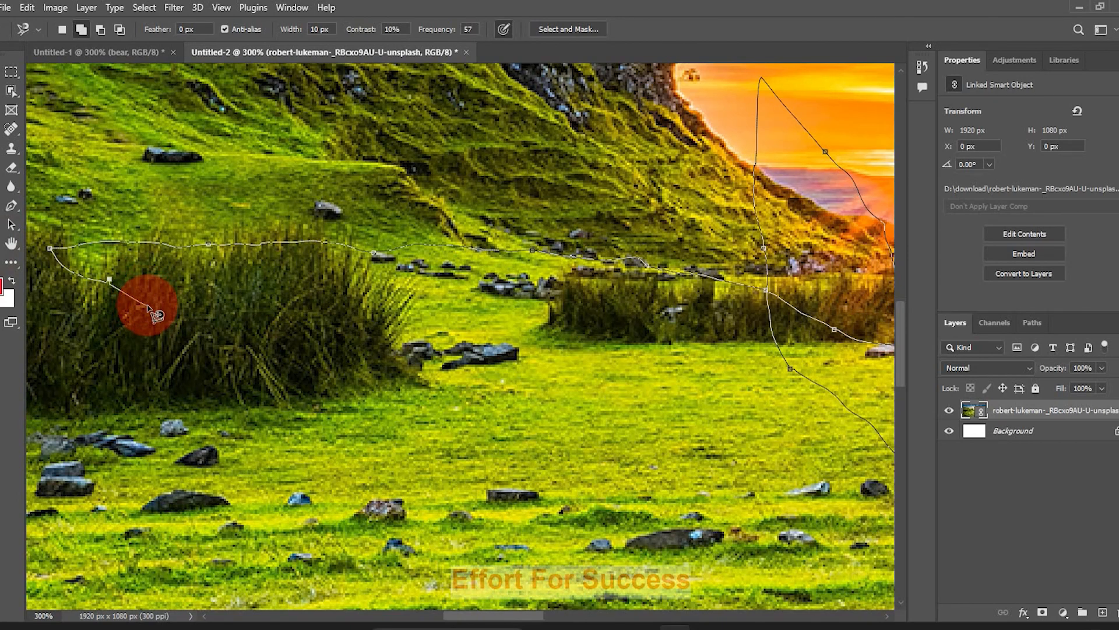
pyautogui.press('space')
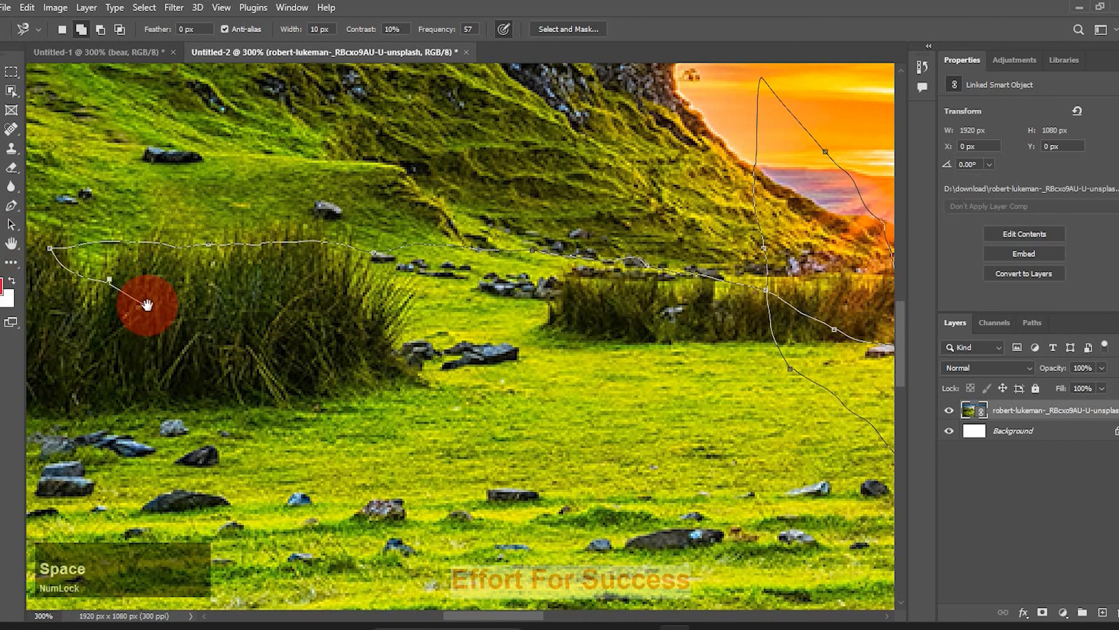
pyautogui.moveTo(559, 507); pyautogui.dragTo(490, 325)
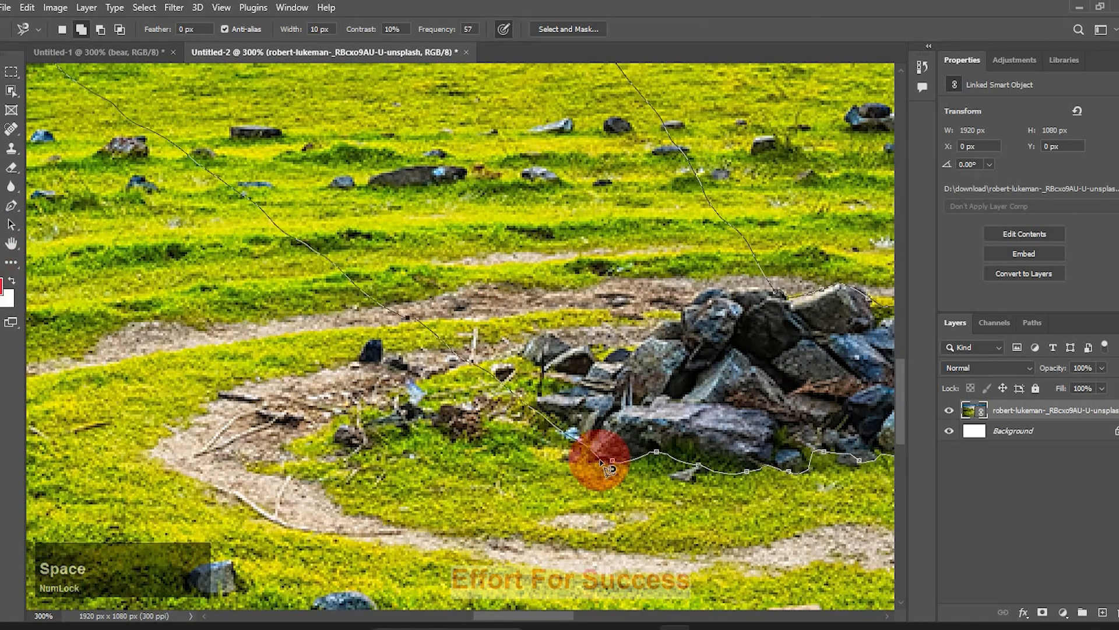
pyautogui.click(609, 462)
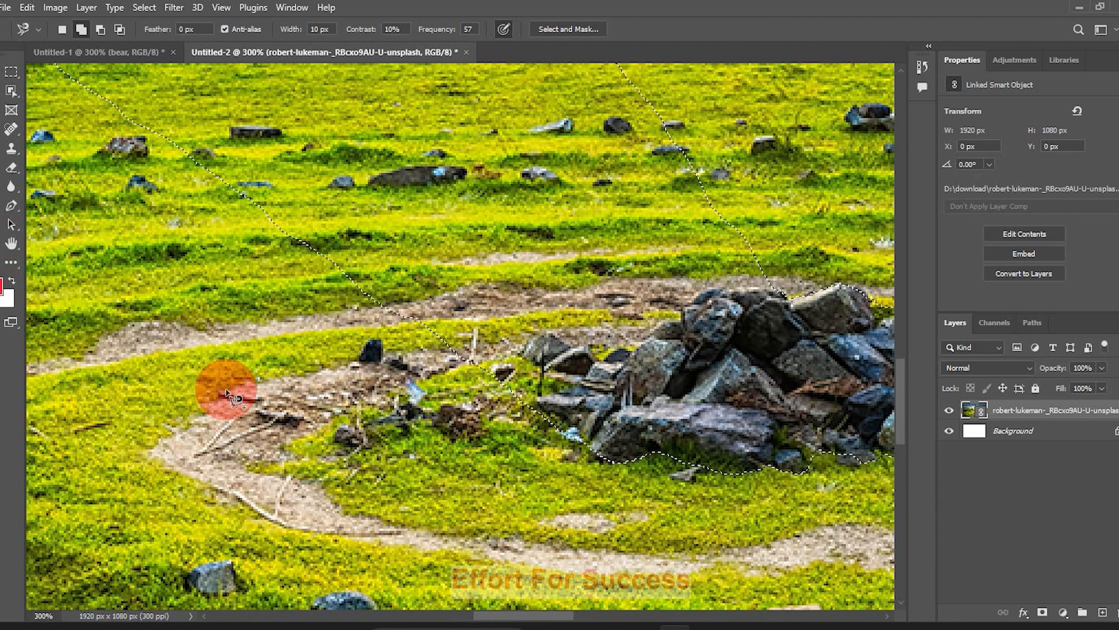
pyautogui.hotkey('ctrl', 'd')
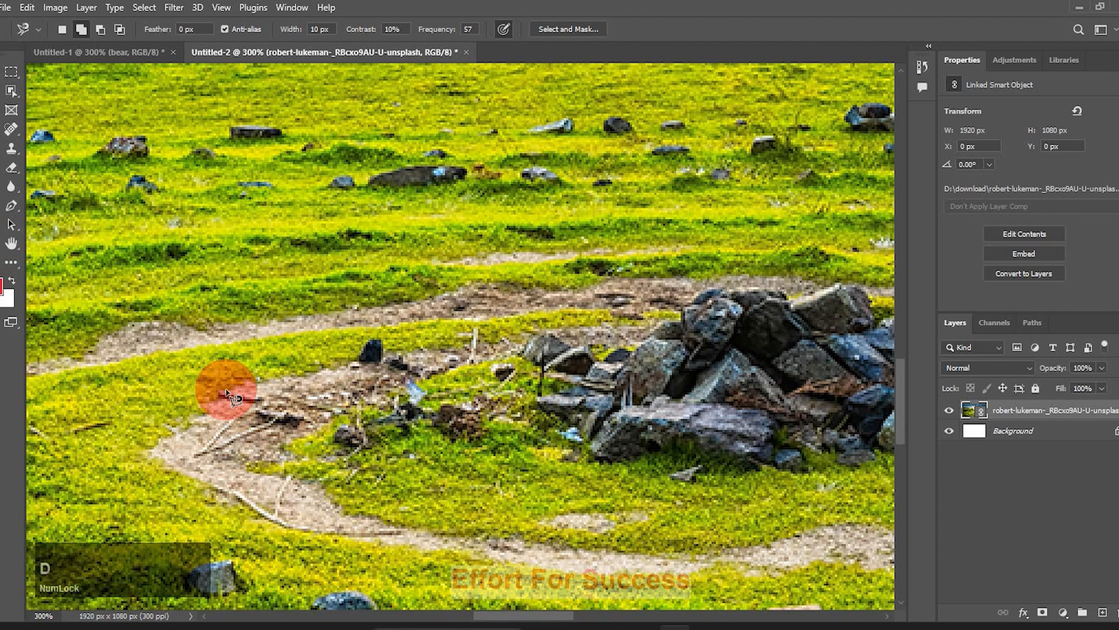
# Trace a Magnetic Lasso path from the dirt ring up over the grass and back down across the stone pile.
pyautogui.click(226, 389)
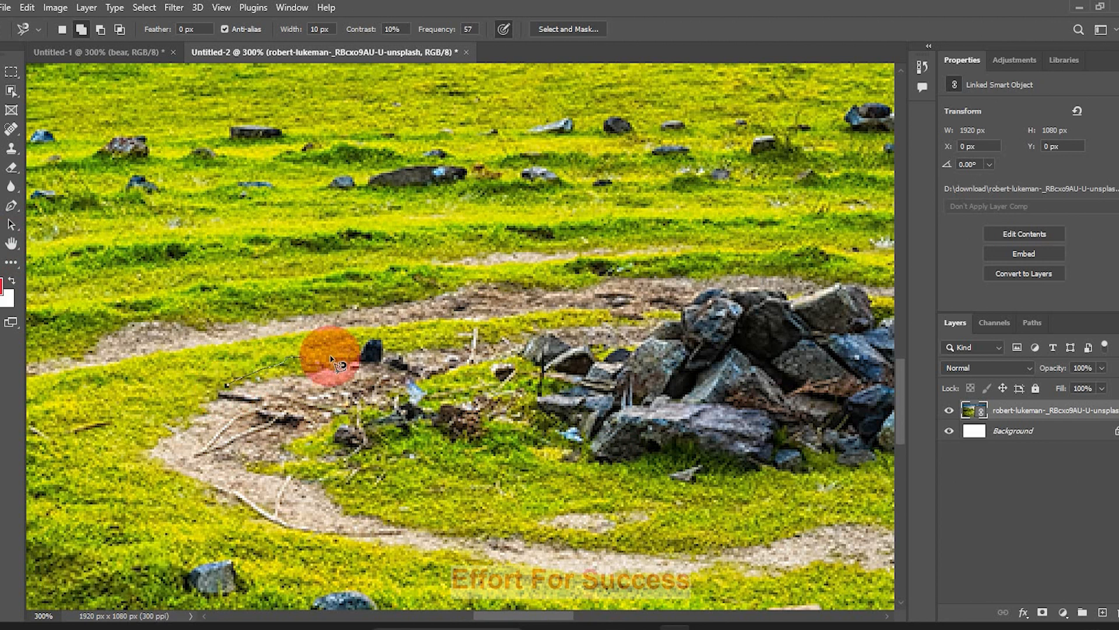
pyautogui.click(657, 296)
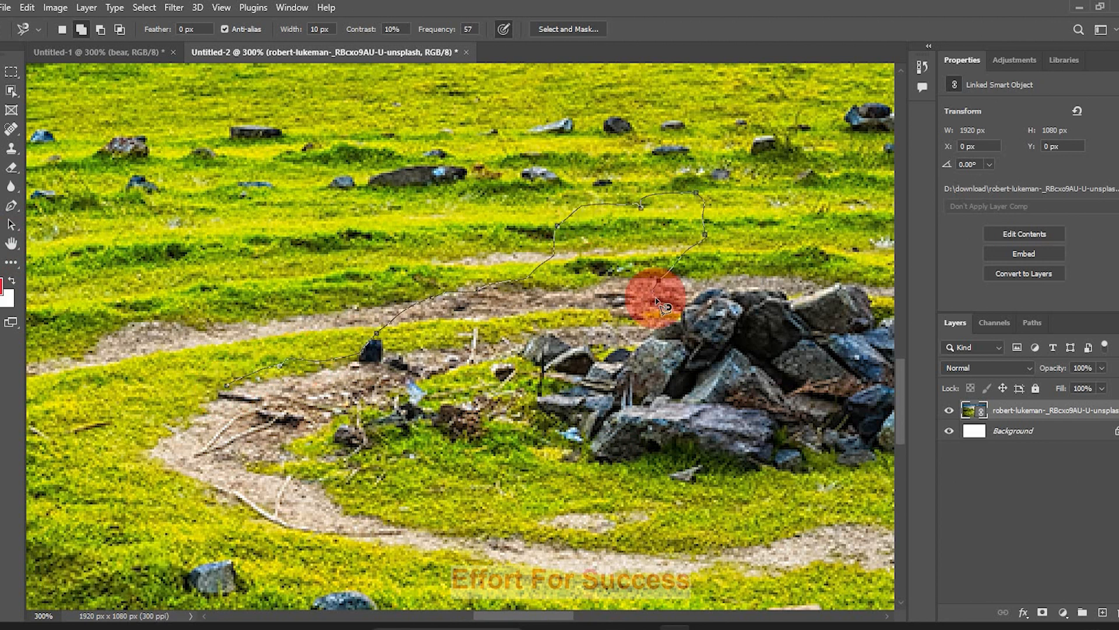
pyautogui.click(645, 348)
pyautogui.moveTo(646, 350)
pyautogui.mouseDown()
pyautogui.moveTo(657, 403)
pyautogui.moveTo(629, 461)
pyautogui.mouseUp()
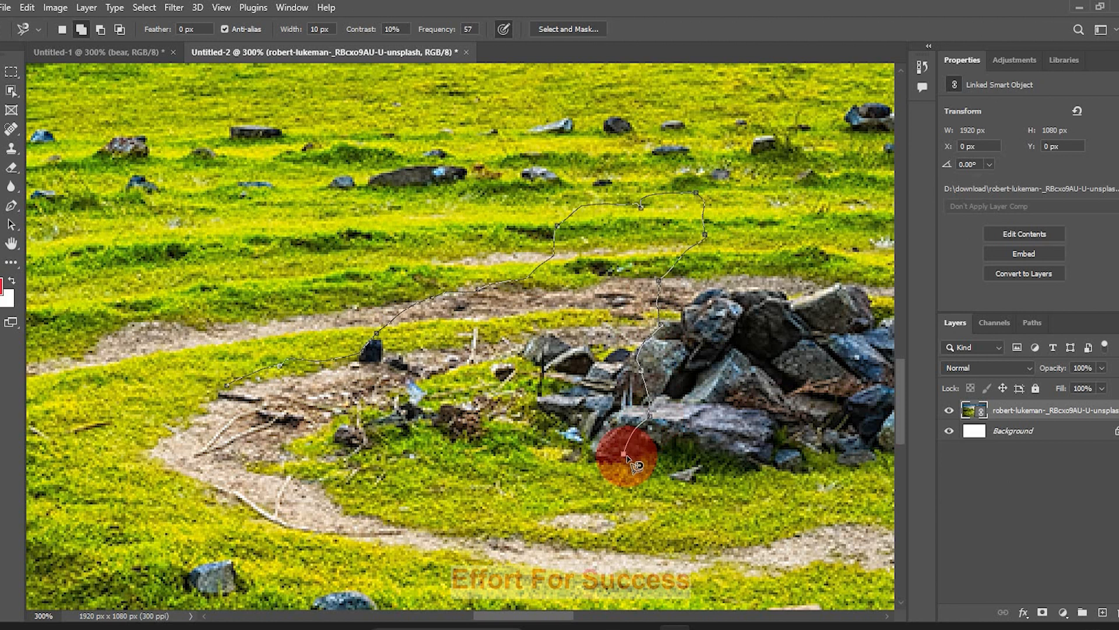
# Remove the anchor points of the Magnetic Lasso path one by one back to its start and abandon the path.
pyautogui.press('BackSpace')
pyautogui.press('BackSpace')
pyautogui.press('BackSpace')
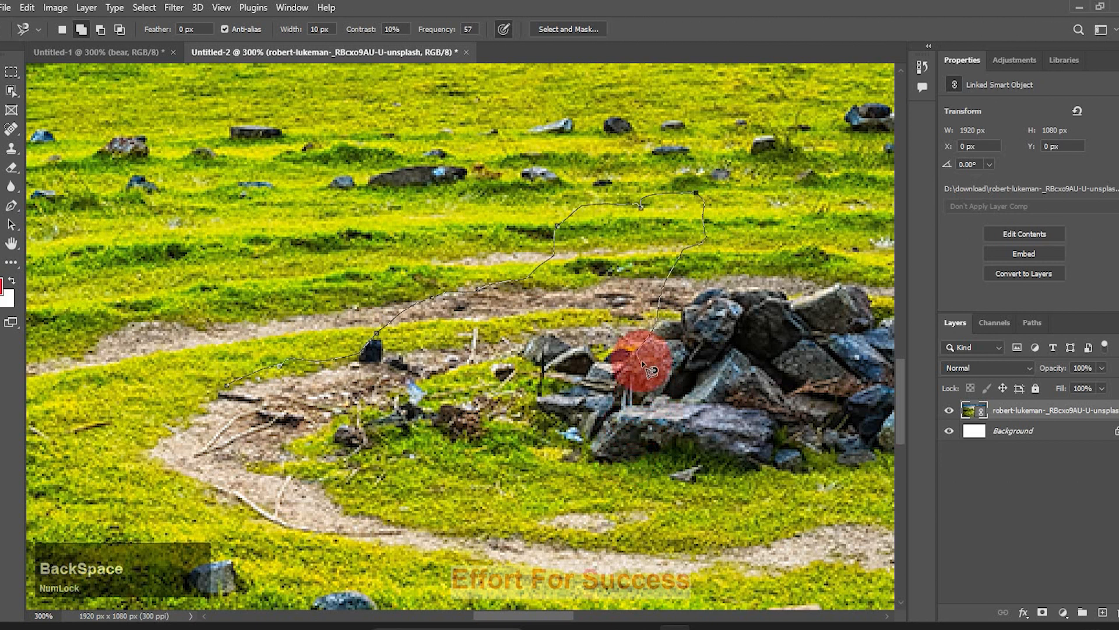
pyautogui.press('BackSpace')
pyautogui.press('BackSpace')
pyautogui.press('BackSpace')
pyautogui.press('BackSpace')
pyautogui.press('BackSpace')
pyautogui.press('BackSpace')
pyautogui.press('BackSpace')
pyautogui.press('BackSpace')
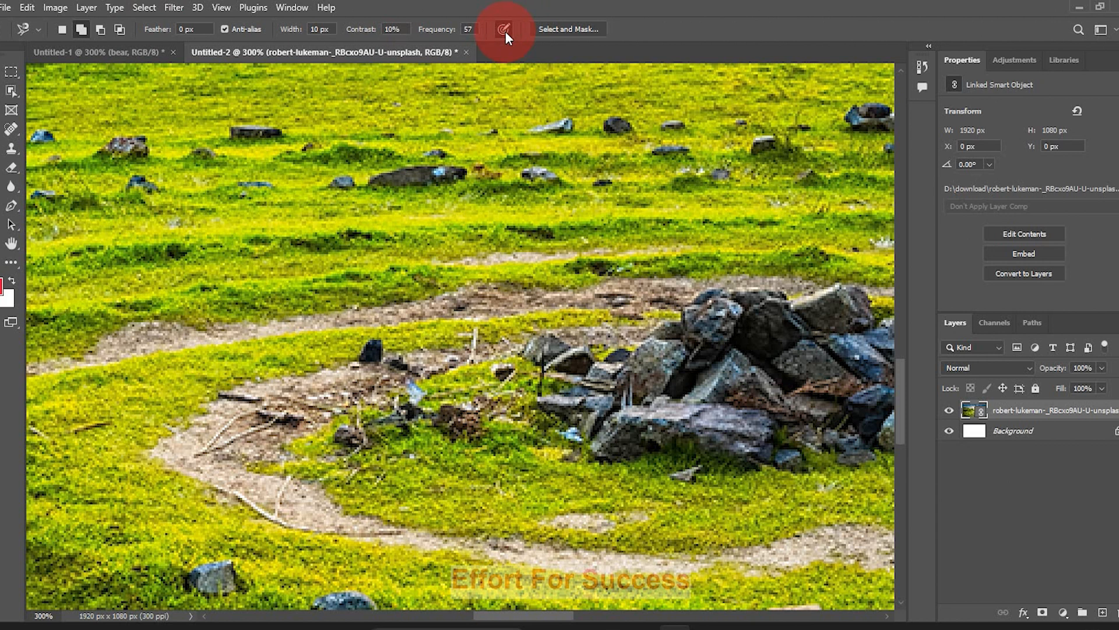
# Switch to the Untitled-1 document and select the red teddy bear with a closed Magnetic Lasso outline.
pyautogui.click(117, 51)
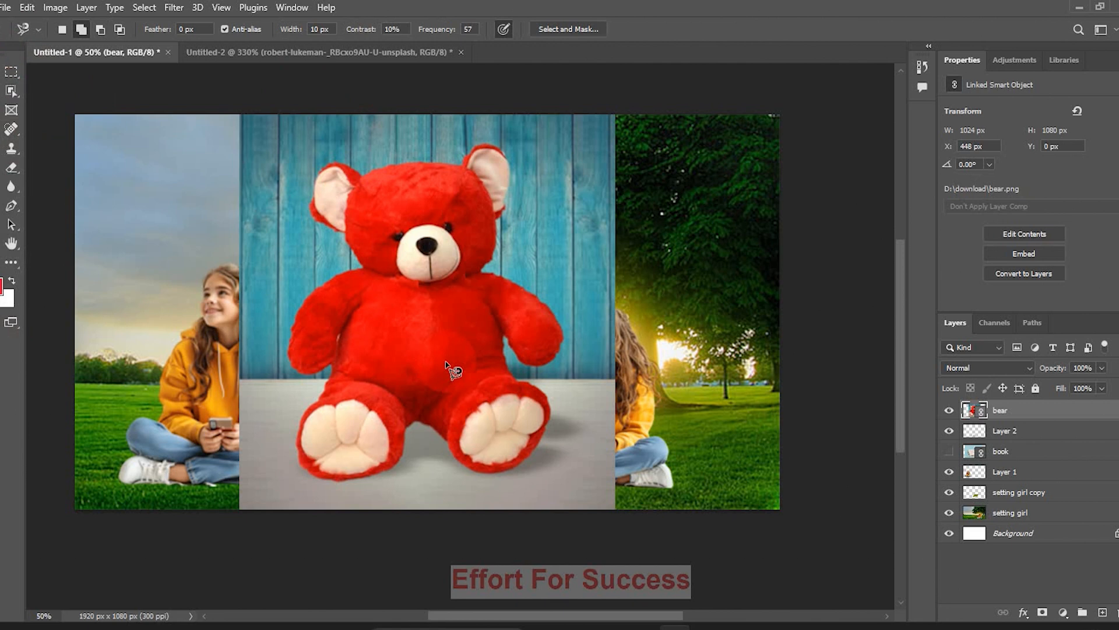
pyautogui.click(327, 366)
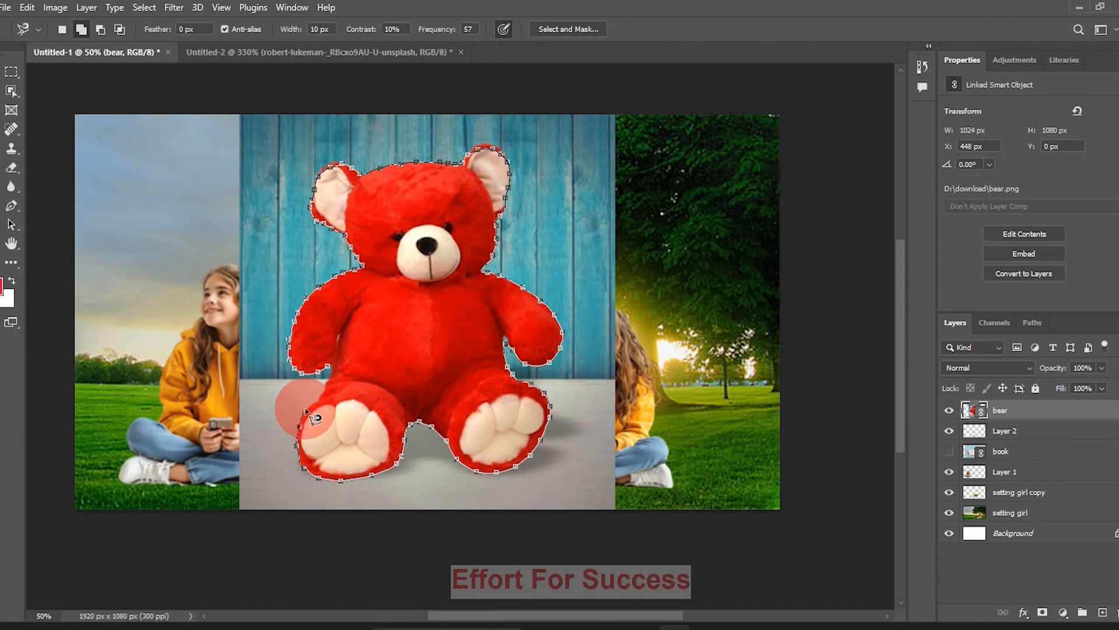
pyautogui.click(327, 371)
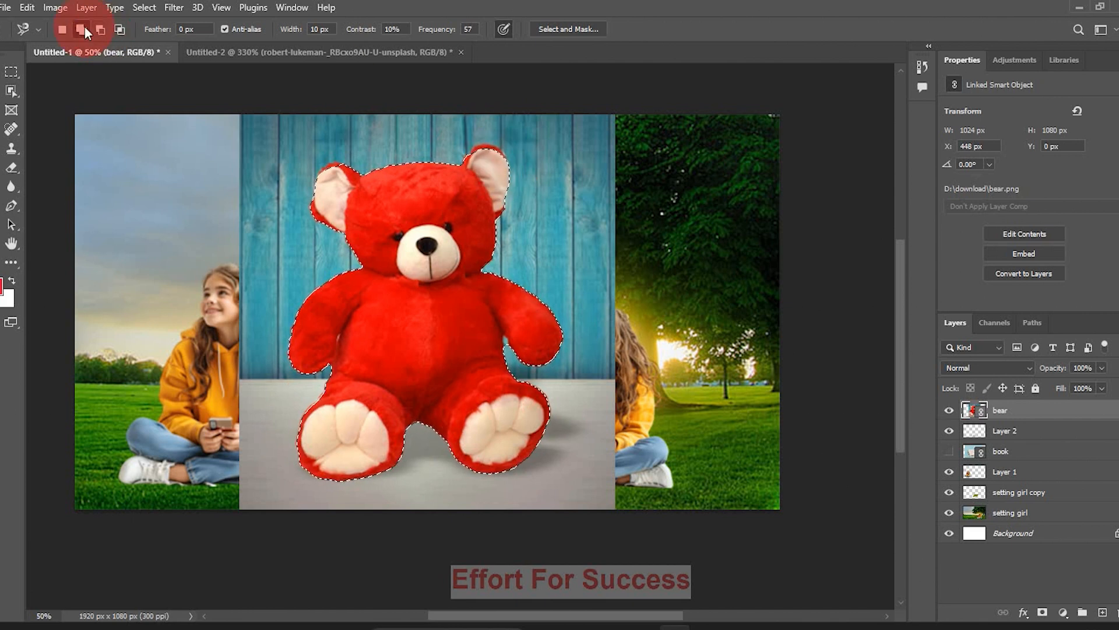
# Add the missed strip of fur along the upper edge of the bear's head to the selection with the lasso.
pyautogui.rightClick(11, 91)
pyautogui.click(30, 88)
pyautogui.hotkey('shift', 'l')
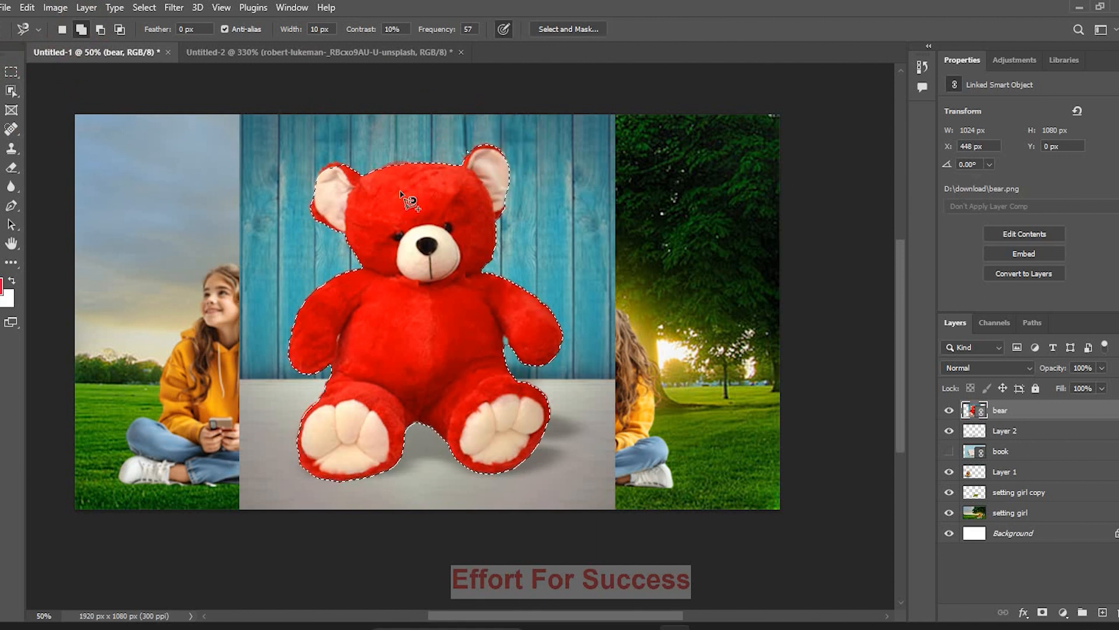
pyautogui.moveTo(344, 165)
pyautogui.mouseDown()
pyautogui.moveTo(328, 163)
pyautogui.moveTo(316, 189)
pyautogui.moveTo(338, 179)
pyautogui.moveTo(342, 163)
pyautogui.mouseUp()
pyautogui.click(348, 169)
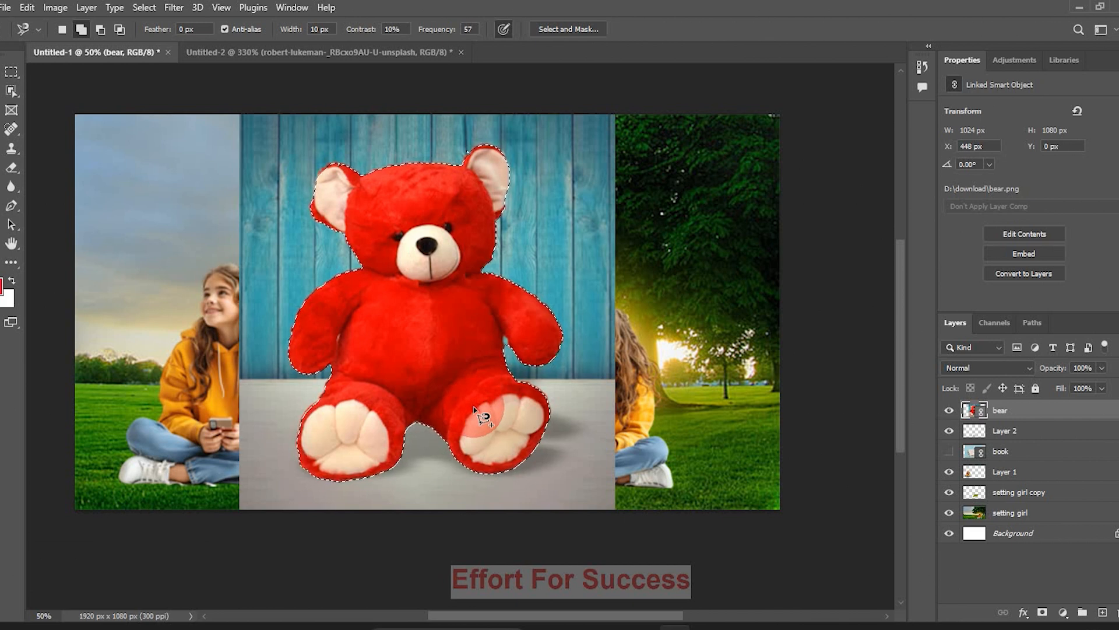
# Copy the selected bear to a new layer and hide the original bear layer.
pyautogui.hotkey('ctrl', 'j')
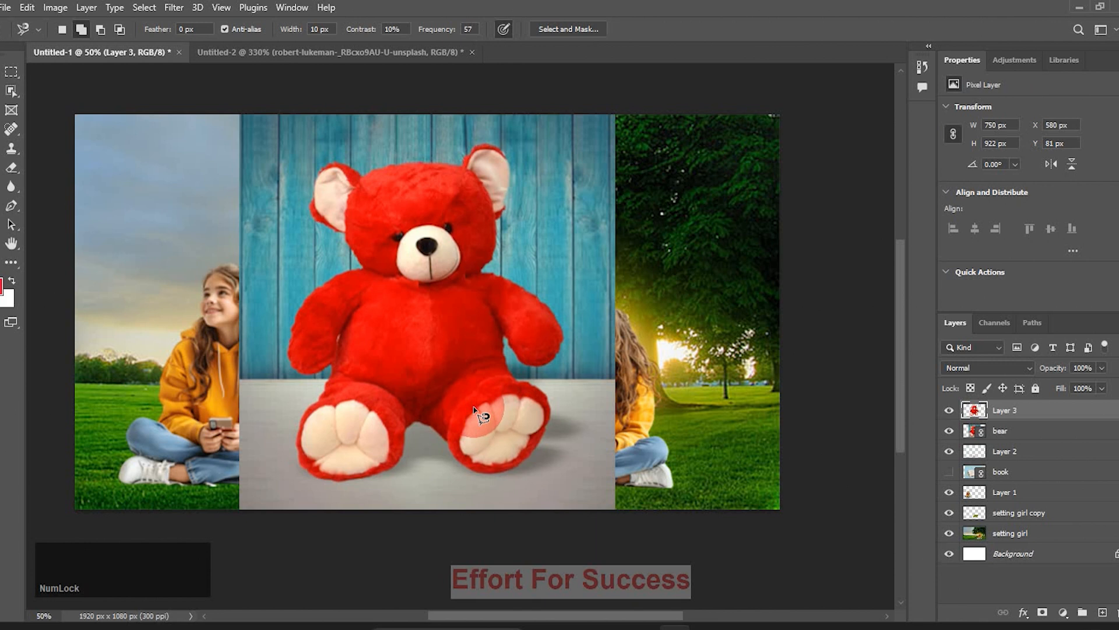
pyautogui.click(948, 432)
# Shrink the cut-out bear and place it on the grass between the larger girl and the book, moving that girl slightly left for room.
pyautogui.click(11, 91)
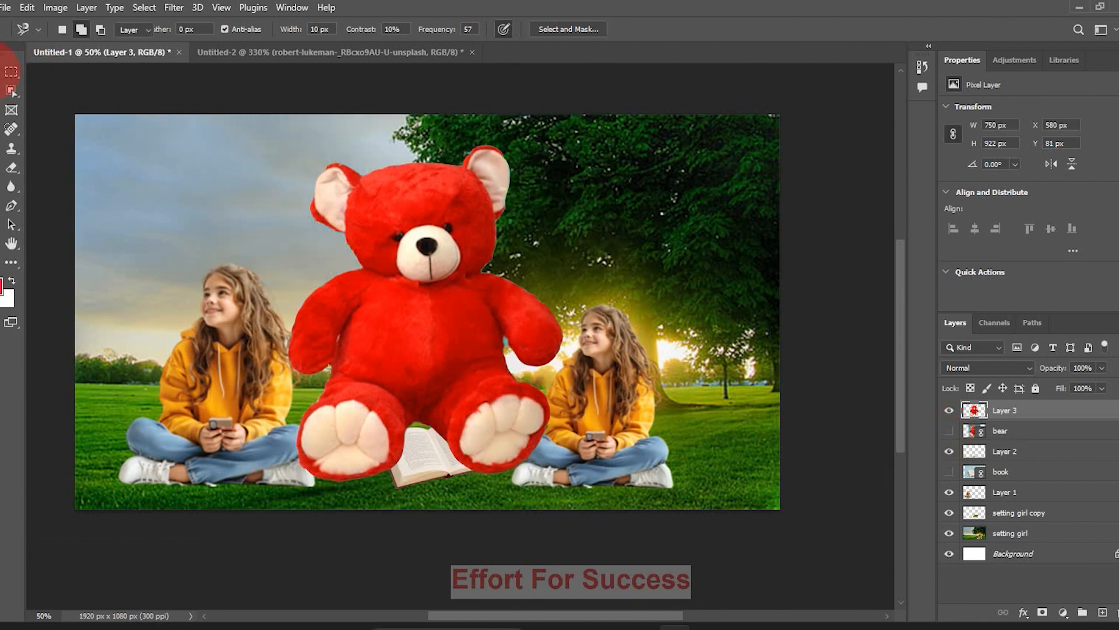
pyautogui.moveTo(564, 144); pyautogui.dragTo(352, 356)
pyautogui.moveTo(334, 404); pyautogui.dragTo(349, 363)
pyautogui.moveTo(347, 416)
pyautogui.mouseDown()
pyautogui.moveTo(353, 397)
pyautogui.moveTo(353, 411)
pyautogui.mouseUp()
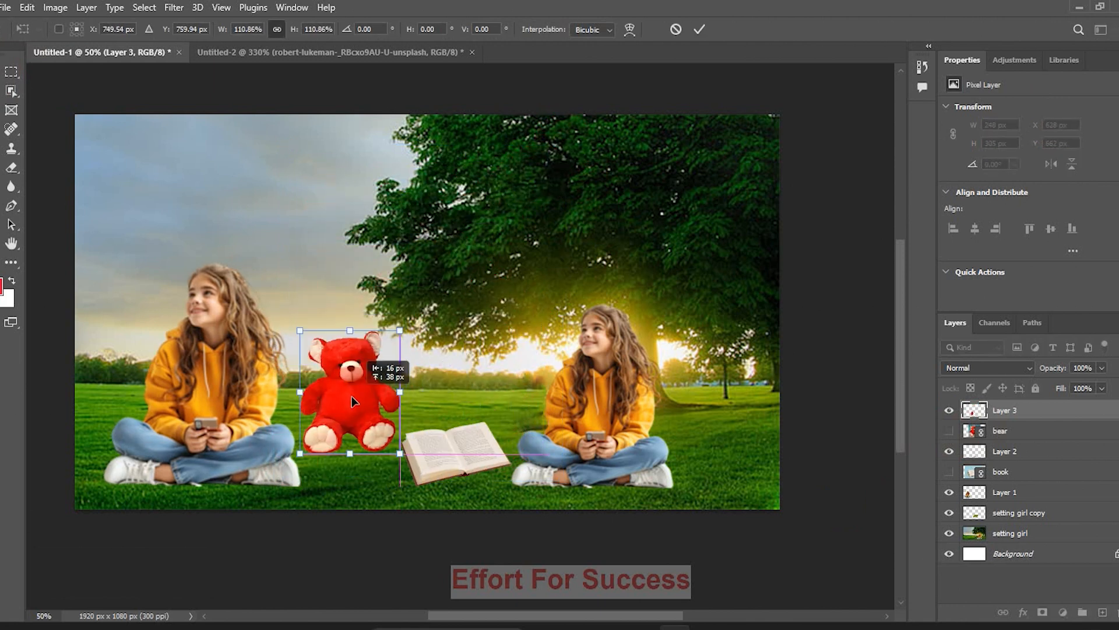
pyautogui.click(198, 528)
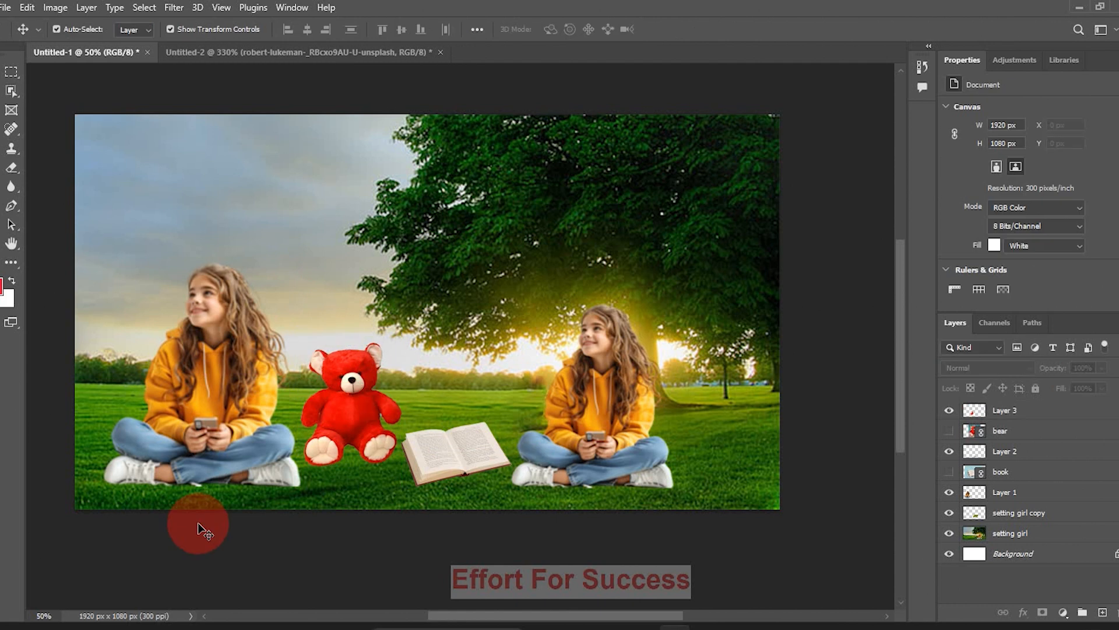